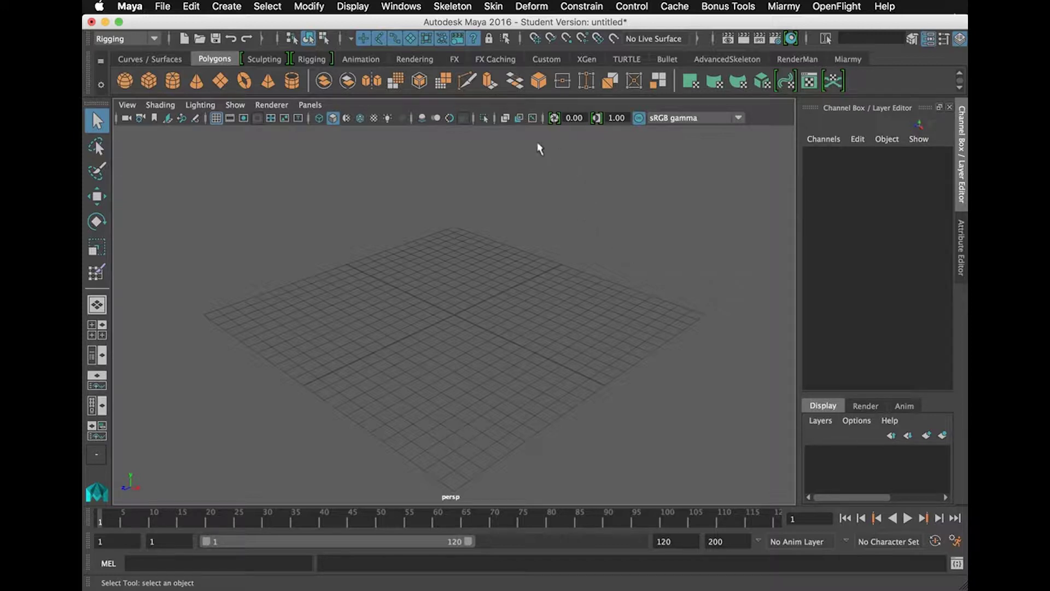
# - Open ClothesBlank.ma, close the Outliner, and zoom in on the grey character
pyautogui.click(163, 6)
pyautogui.click(192, 42)
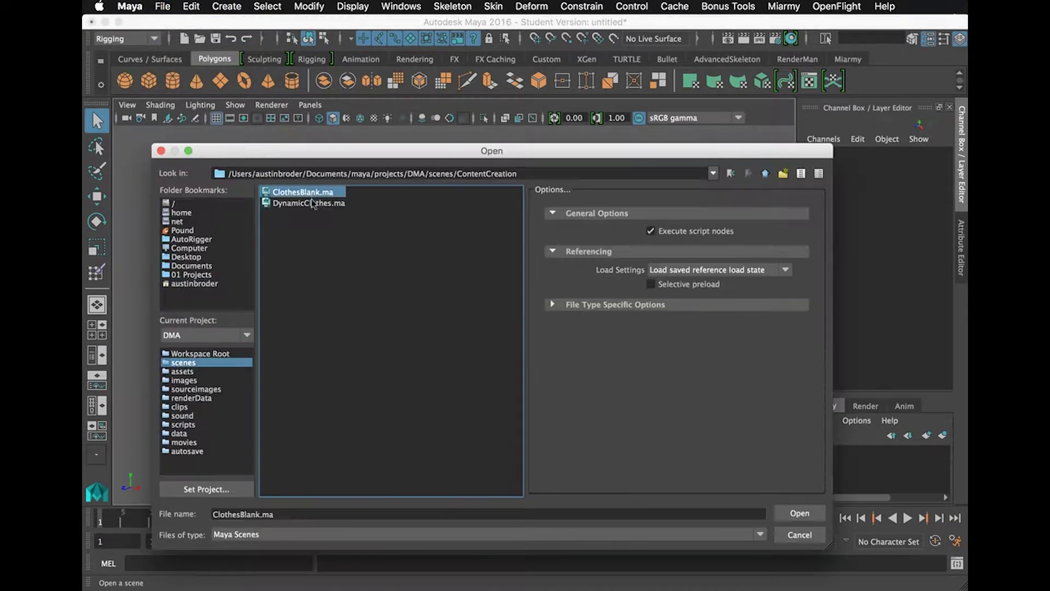
pyautogui.doubleClick(302, 192)
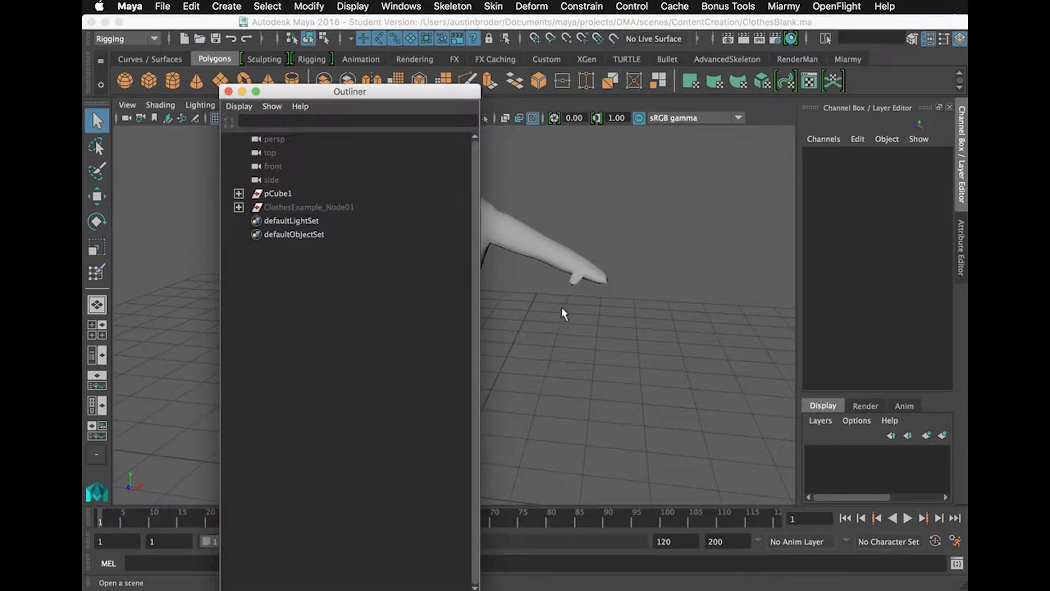
pyautogui.click(228, 92)
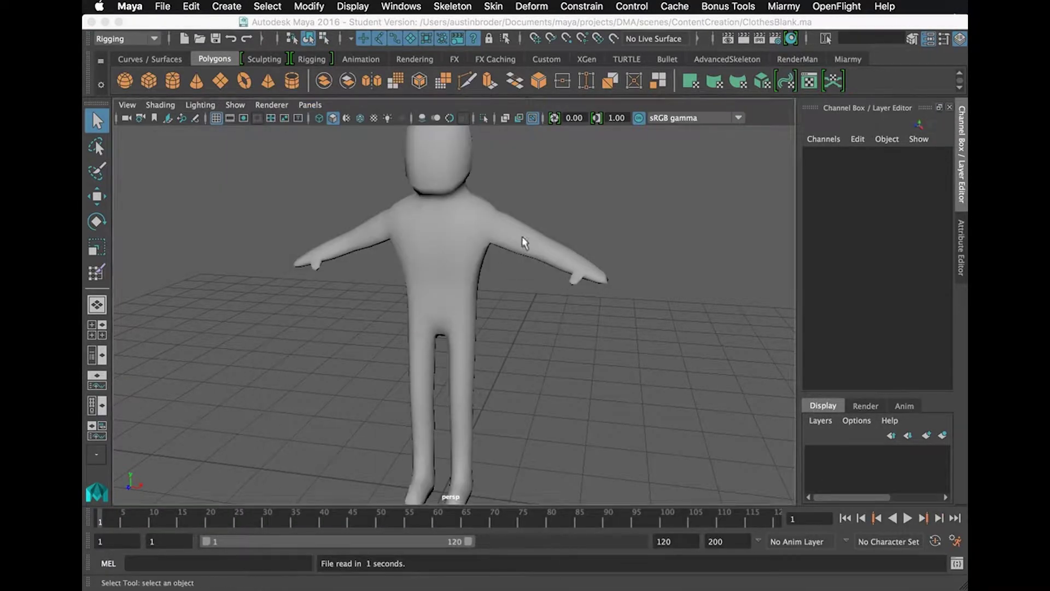
pyautogui.moveTo(527, 239)
pyautogui.keyDown('alt'); pyautogui.mouseDown(button='middle')
pyautogui.moveTo(427, 256)
pyautogui.moveTo(505, 279)
pyautogui.mouseUp(button='middle'); pyautogui.keyUp('alt')
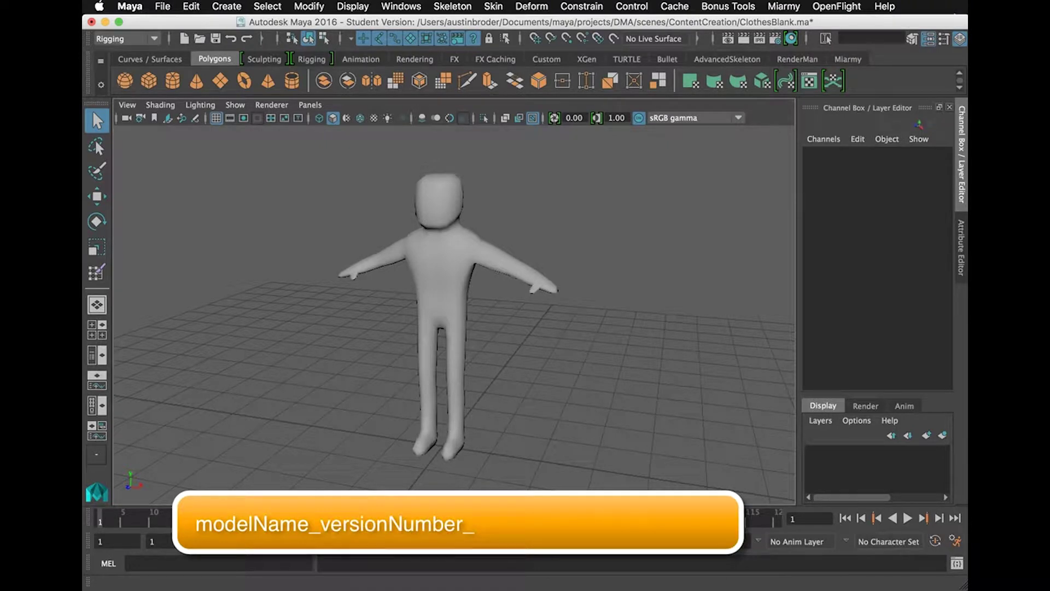
# - Save the scene as BillyJoe_v01_model_clothesStart.ma
pyautogui.click(163, 6)
pyautogui.click(214, 80)
pyautogui.write('Billy.ma')
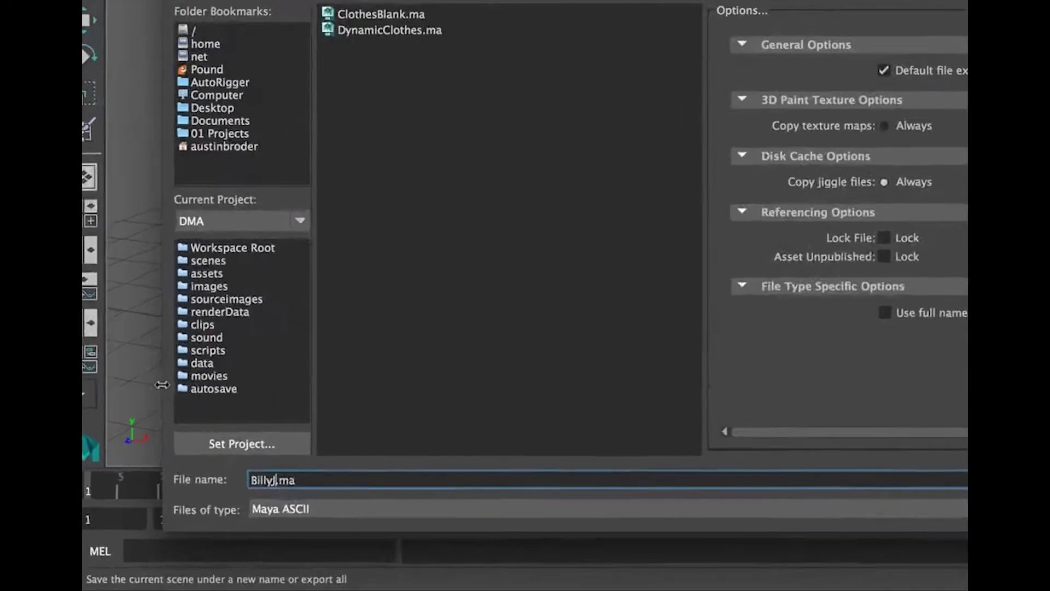
pyautogui.write('Joe_v01_model')
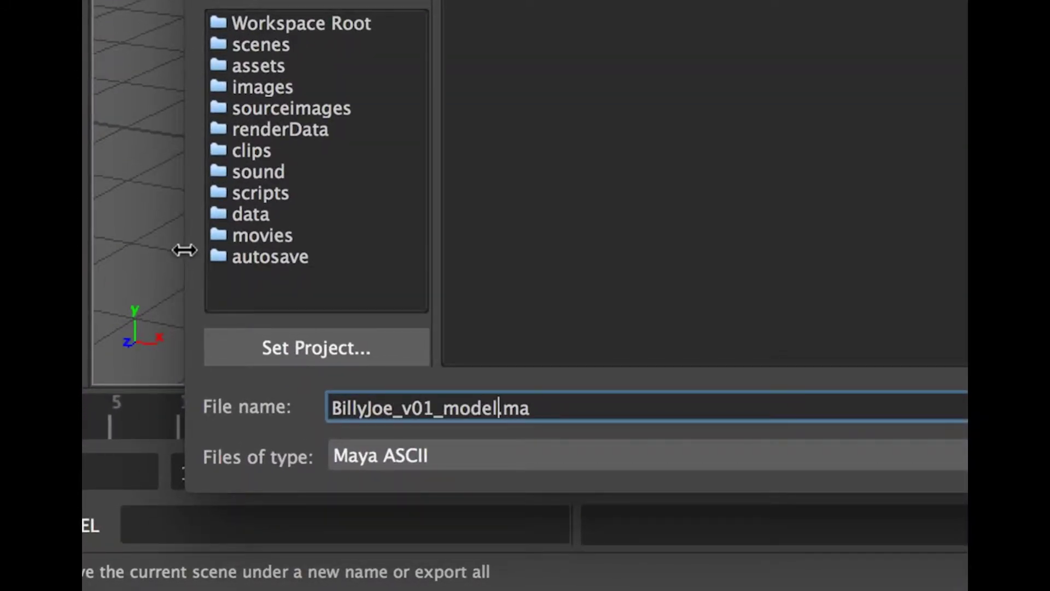
pyautogui.write('_clothesStart')
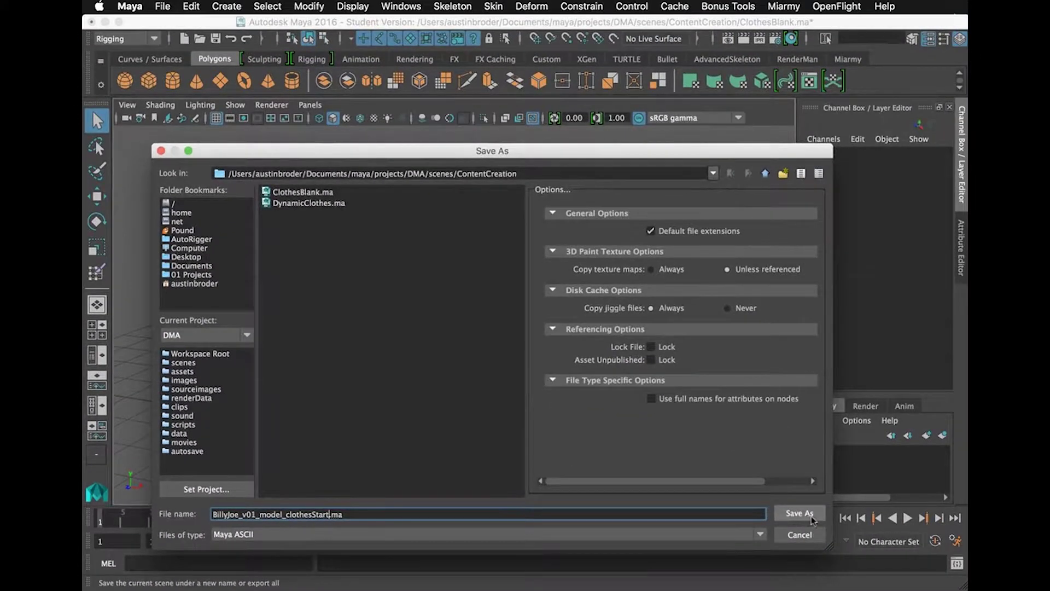
pyautogui.click(800, 514)
pyautogui.scroll(5, 528, 303)
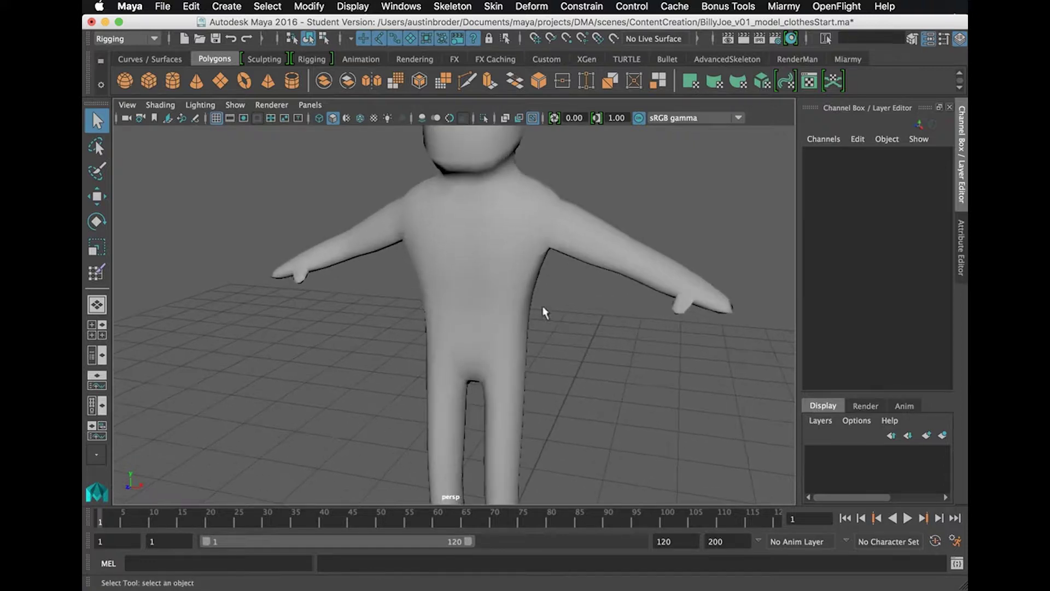
# - Select the character mesh in Face mode and pick the chest faces from shoulder to belly
pyautogui.click(511, 286)
pyautogui.keyDown('alt'); pyautogui.moveTo(525, 295); pyautogui.dragTo(533, 304, button='middle'); pyautogui.keyUp('alt')
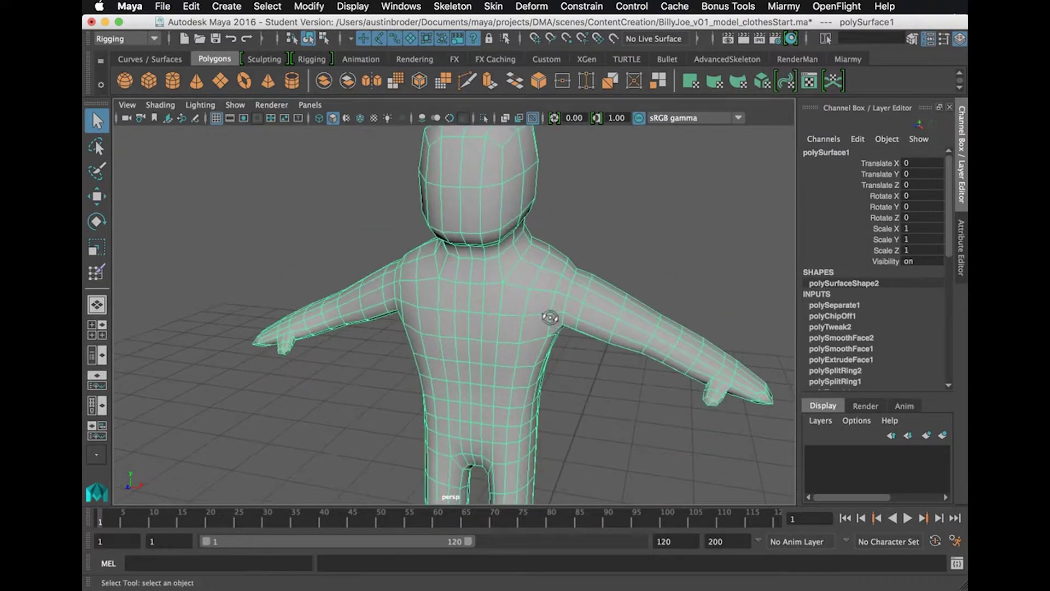
pyautogui.moveTo(509, 308); pyautogui.dragTo(509, 345, button='right')
pyautogui.click(517, 279)
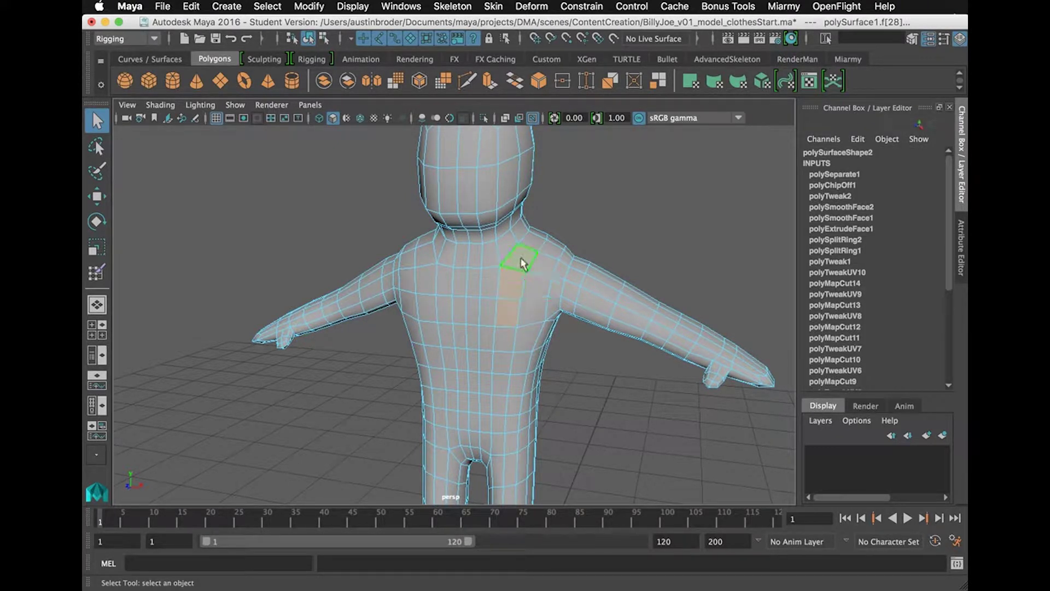
pyautogui.keyDown('alt'); pyautogui.moveTo(529, 283); pyautogui.dragTo(536, 295, button='middle'); pyautogui.keyUp('alt')
pyautogui.keyDown('shift'); pyautogui.doubleClick(507, 355); pyautogui.keyUp('shift')
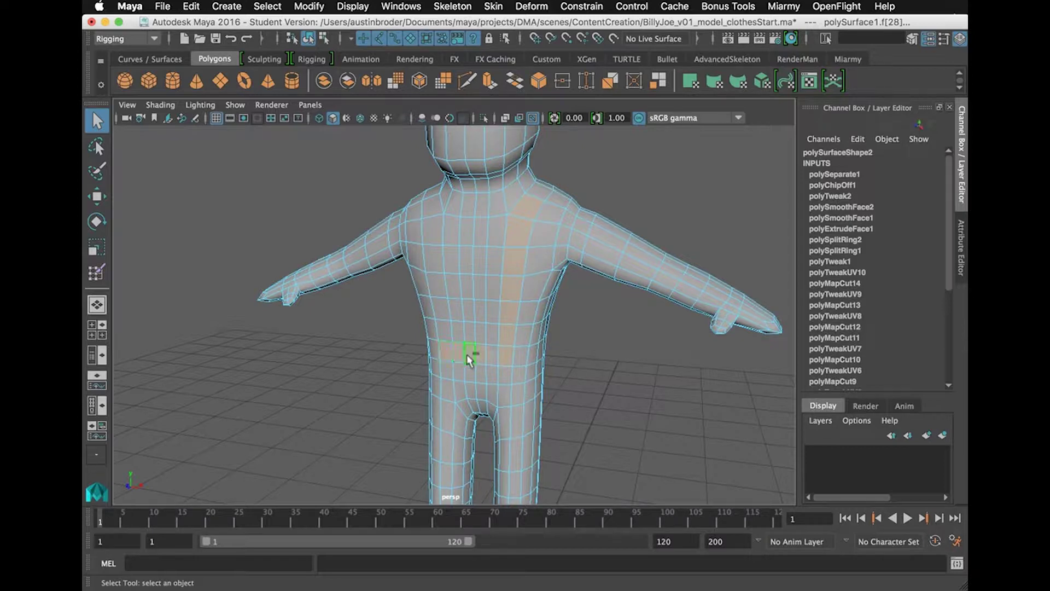
pyautogui.moveTo(462, 332)
pyautogui.keyDown('alt'); pyautogui.mouseDown()
pyautogui.moveTo(533, 269)
pyautogui.moveTo(509, 272)
pyautogui.mouseUp(); pyautogui.keyUp('alt')
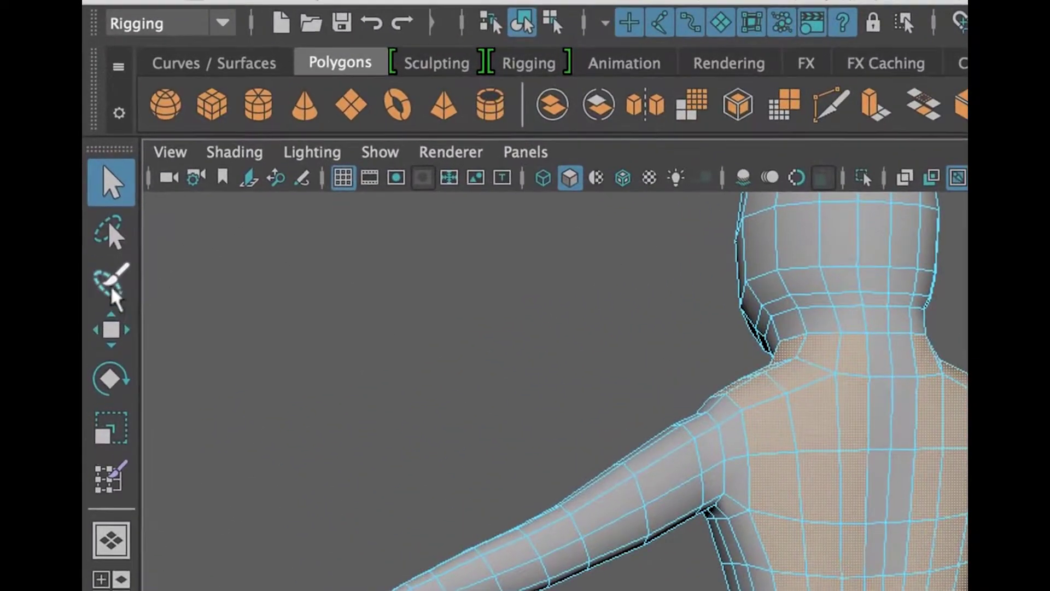
# - Use the Paint Selection Tool to add the lower-back, pelvis and neck faces
pyautogui.click(112, 281)
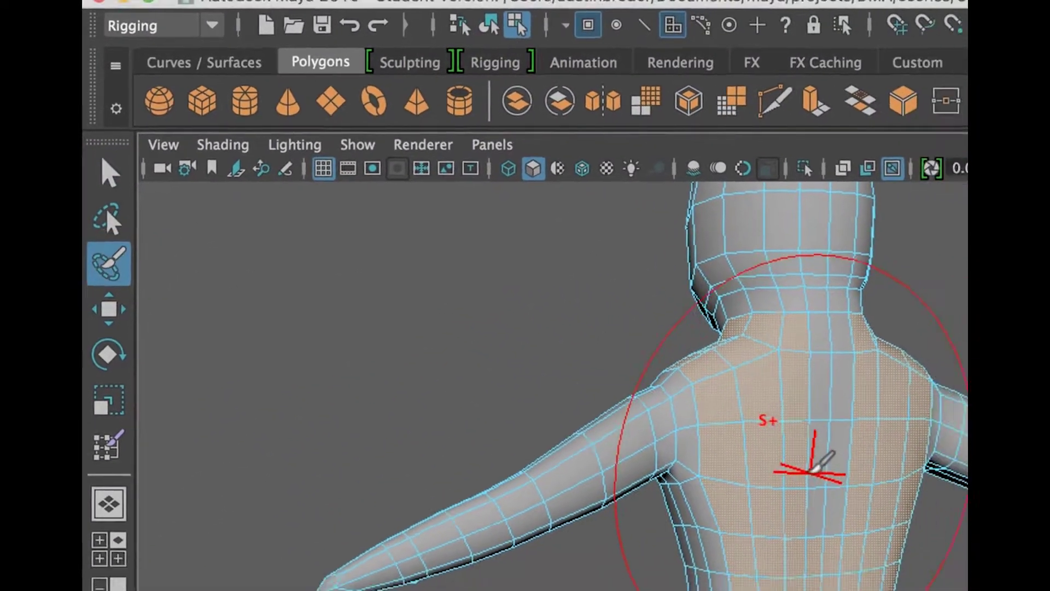
pyautogui.rightClick(825, 460)
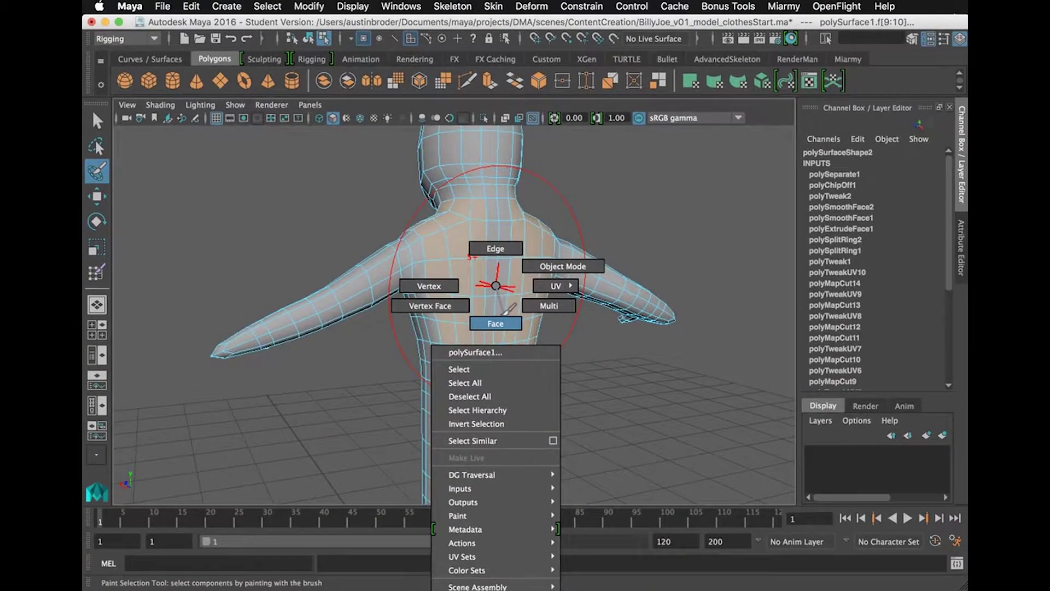
pyautogui.click(496, 323)
pyautogui.moveTo(496, 280)
pyautogui.mouseDown()
pyautogui.moveTo(441, 299)
pyautogui.moveTo(460, 299)
pyautogui.mouseUp()
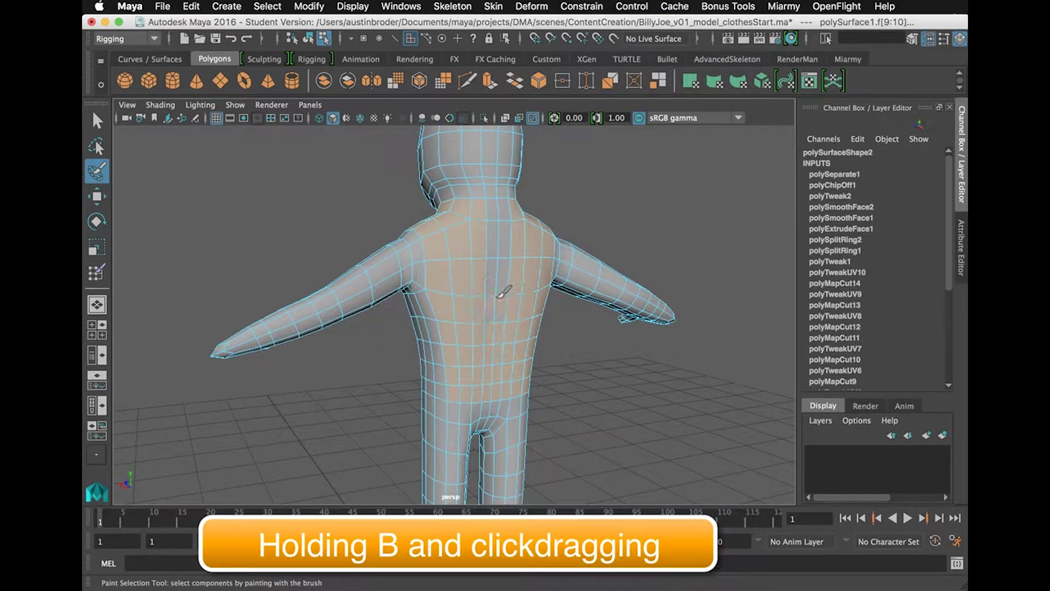
pyautogui.press('q')
pyautogui.click(518, 333)
pyautogui.keyDown('alt'); pyautogui.moveTo(493, 333); pyautogui.dragTo(496, 308); pyautogui.keyUp('alt')
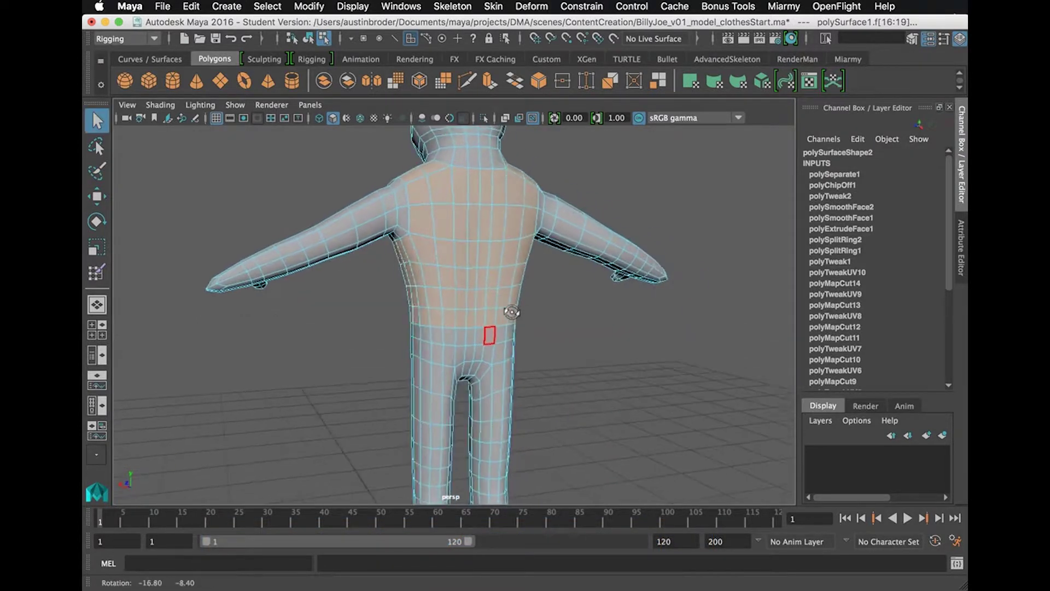
pyautogui.click(485, 271)
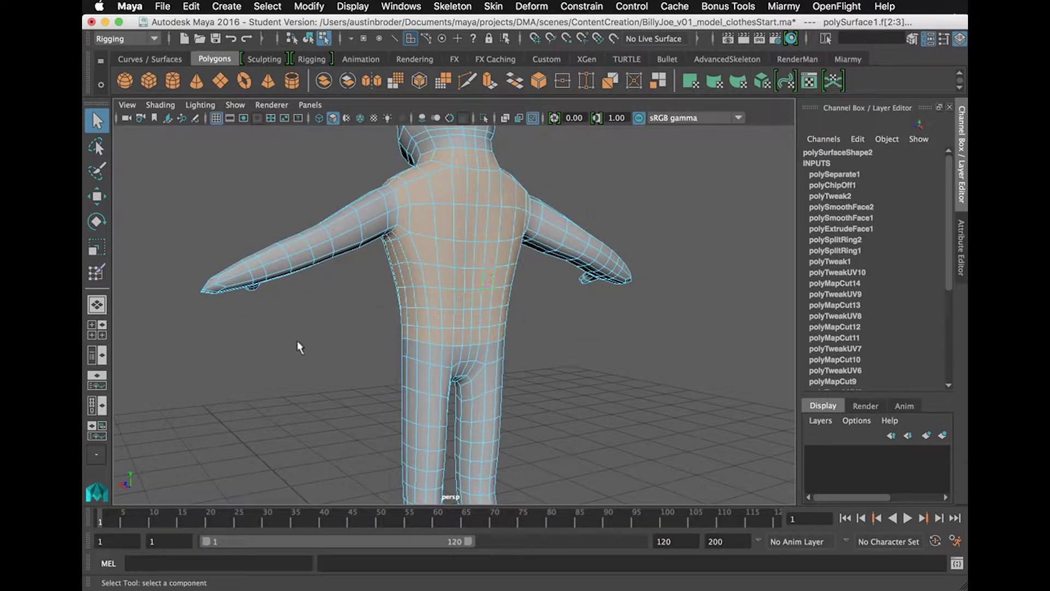
pyautogui.click(458, 334)
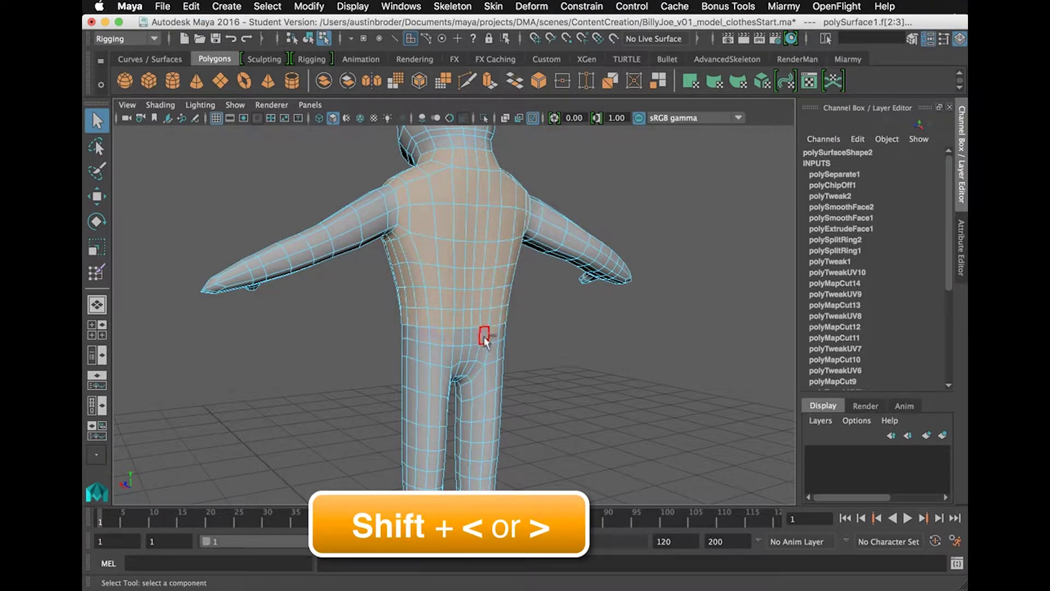
pyautogui.click(461, 169)
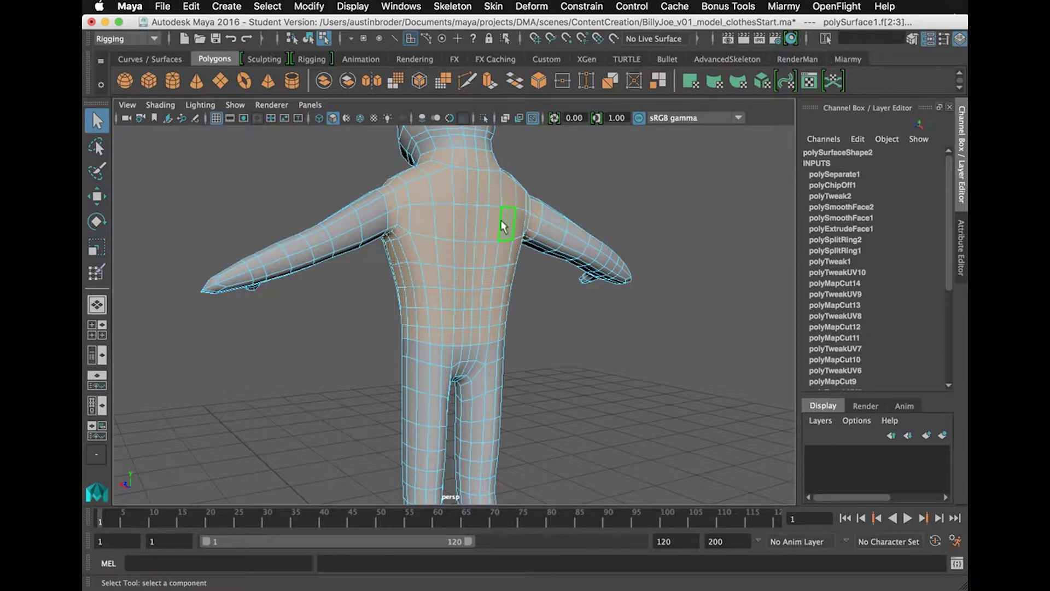
pyautogui.moveTo(525, 329)
pyautogui.keyDown('alt'); pyautogui.mouseDown()
pyautogui.moveTo(449, 328)
pyautogui.moveTo(427, 344)
pyautogui.mouseUp(); pyautogui.keyUp('alt')
pyautogui.scroll(3, 418, 298)
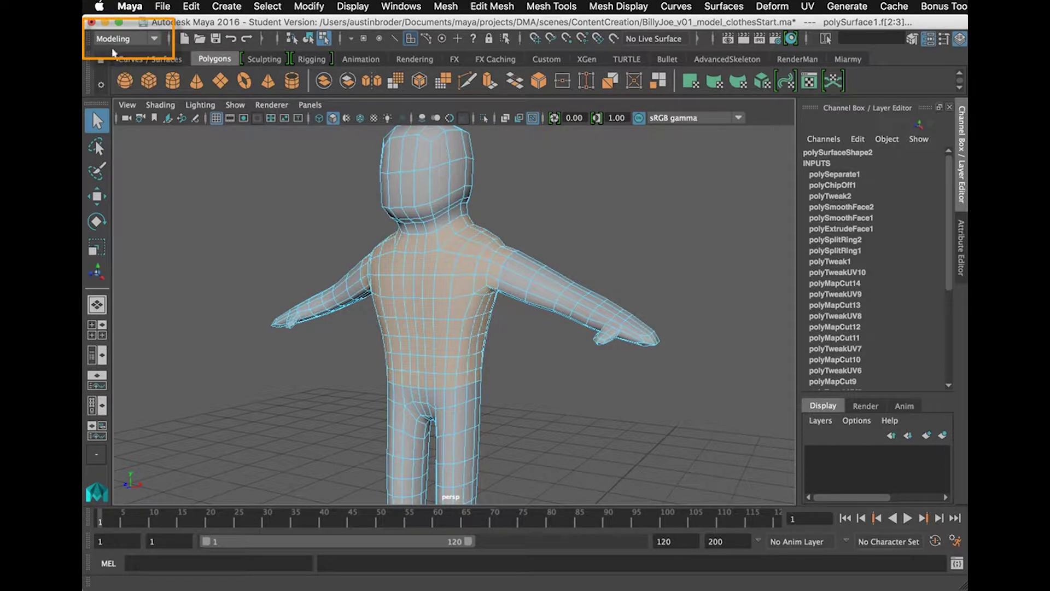
# - Chip Off the torso faces, return to Object Mode, and select the separated shirt piece
pyautogui.click(492, 7)
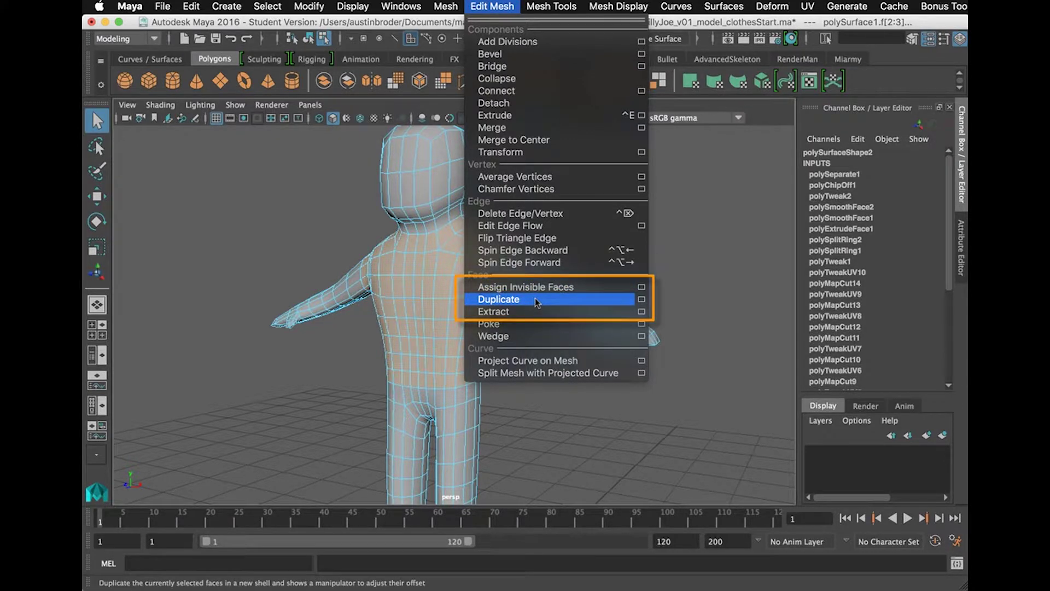
pyautogui.click(537, 303)
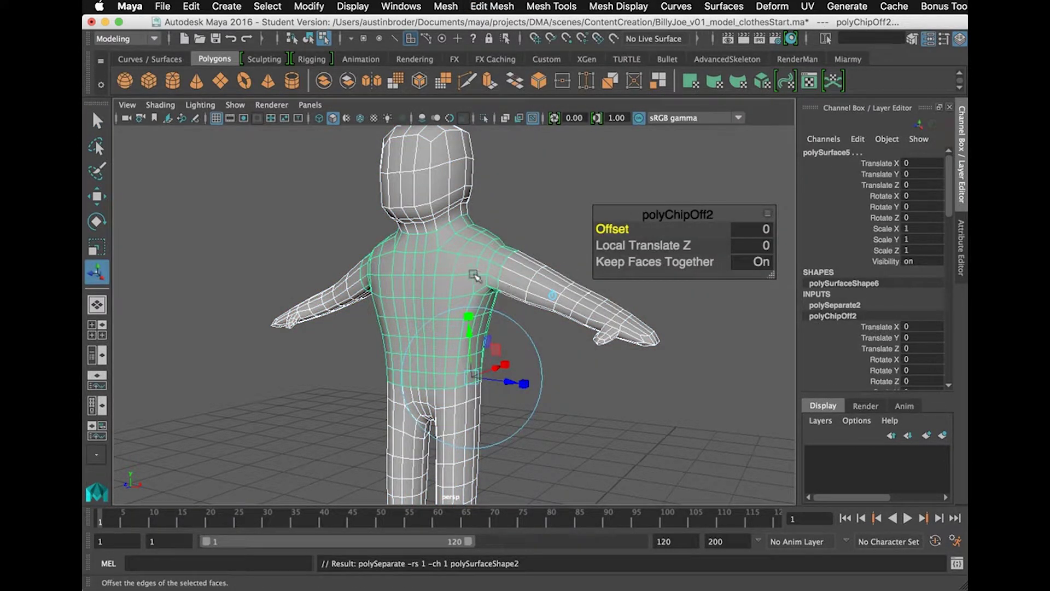
pyautogui.press('q')
pyautogui.moveTo(460, 279); pyautogui.dragTo(499, 260, button='right')
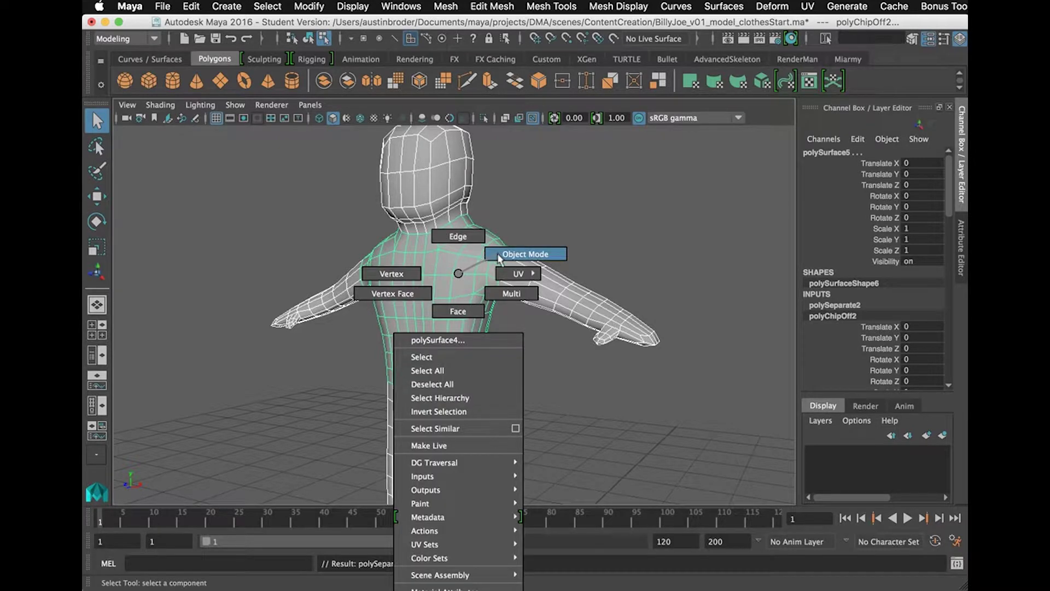
pyautogui.click(466, 283)
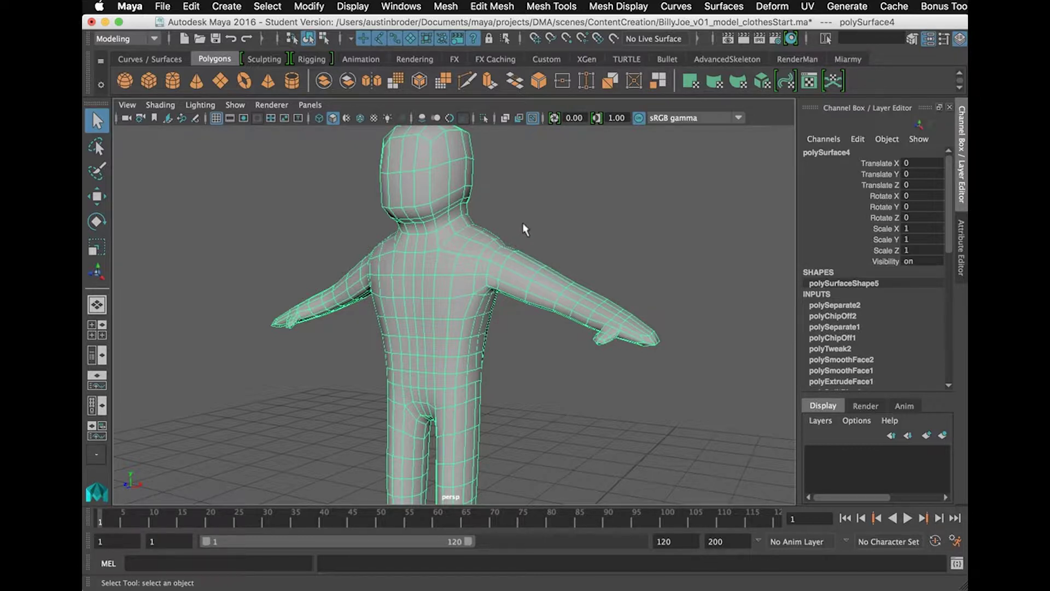
pyautogui.moveTo(524, 224); pyautogui.dragTo(466, 272)
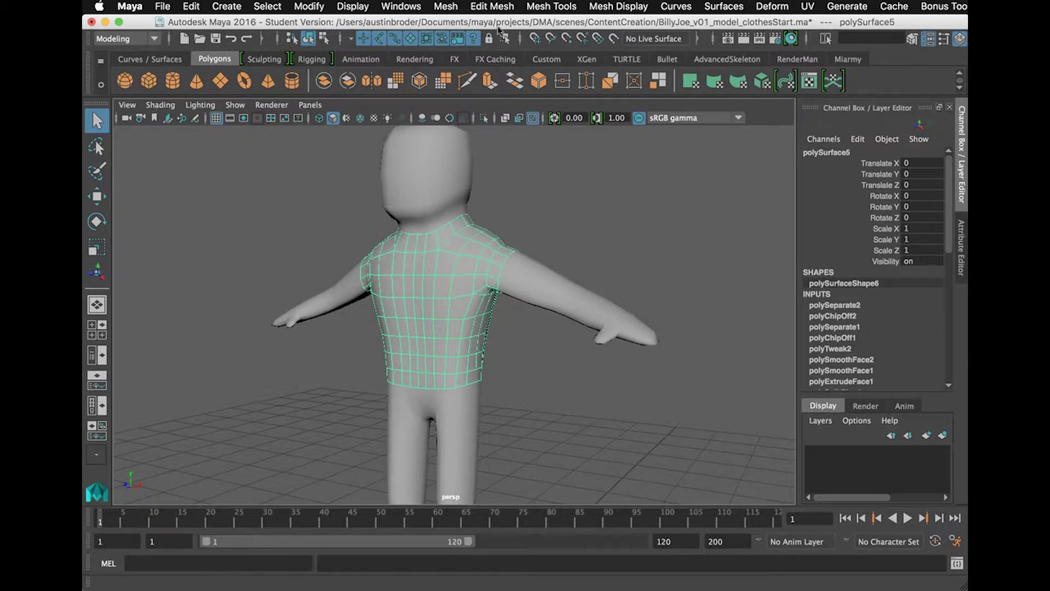
# - Extrude the shirt faces and pull them outward to thicken the shirt
pyautogui.click(496, 7)
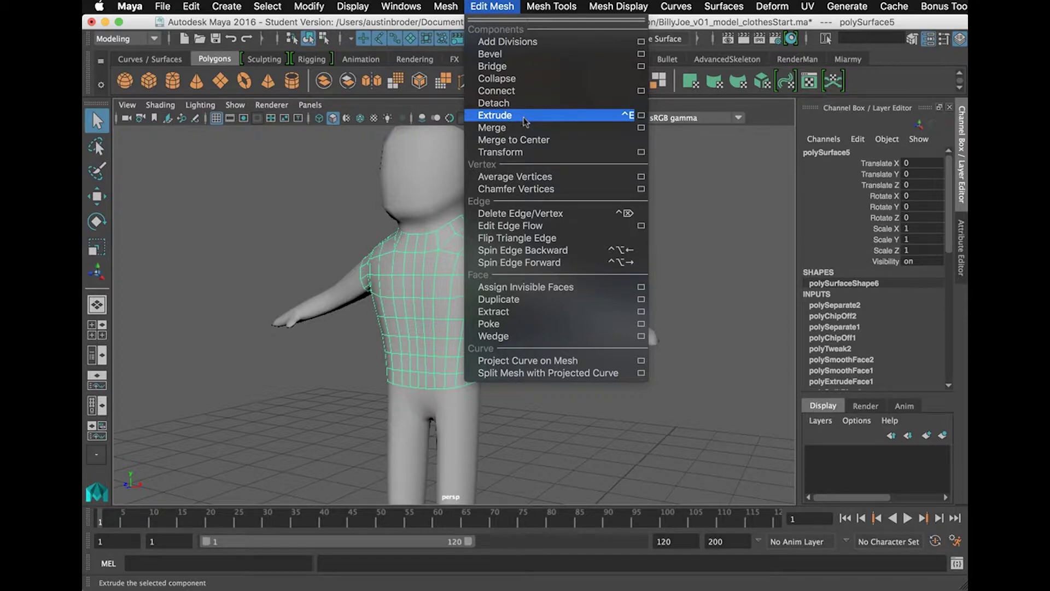
pyautogui.click(526, 117)
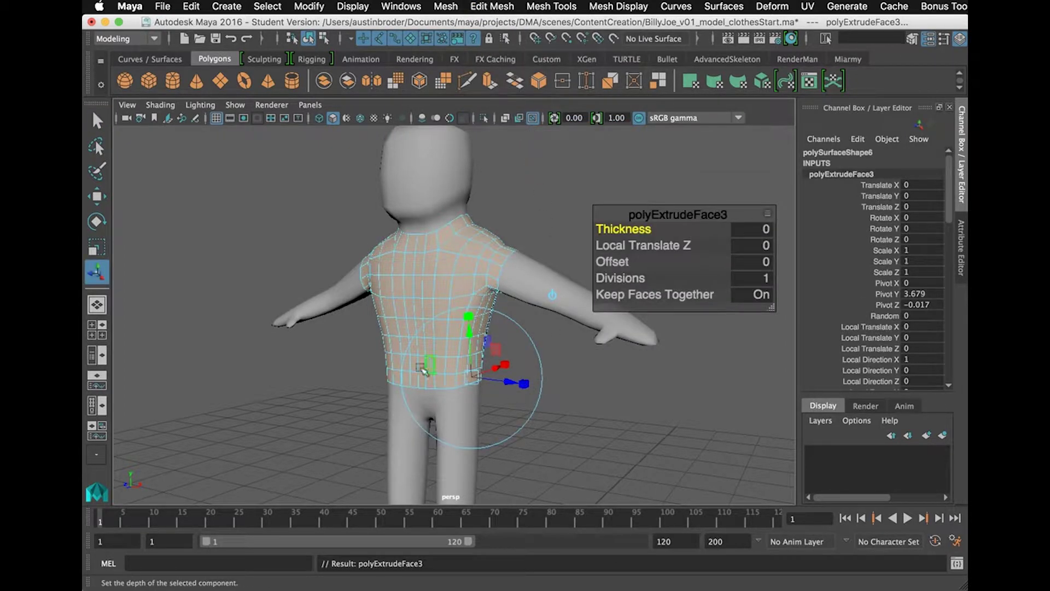
pyautogui.scroll(5, 420, 367)
pyautogui.moveTo(501, 381); pyautogui.dragTo(545, 387)
pyautogui.moveTo(484, 254); pyautogui.dragTo(513, 296)
pyautogui.scroll(-5, 525, 272)
# - Reselect the shirt, switch to smooth shading, and inspect it from behind and the front
pyautogui.click(523, 273)
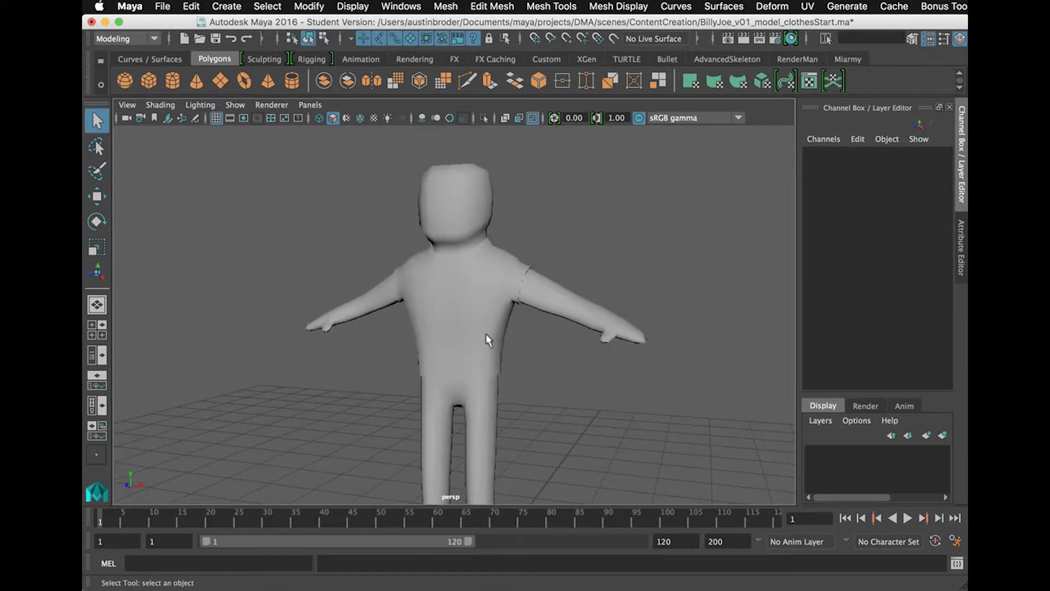
pyautogui.click(574, 328)
pyautogui.moveTo(558, 345)
pyautogui.keyDown('alt'); pyautogui.mouseDown()
pyautogui.moveTo(584, 360)
pyautogui.moveTo(575, 354)
pyautogui.mouseUp(); pyautogui.keyUp('alt')
pyautogui.click(491, 324)
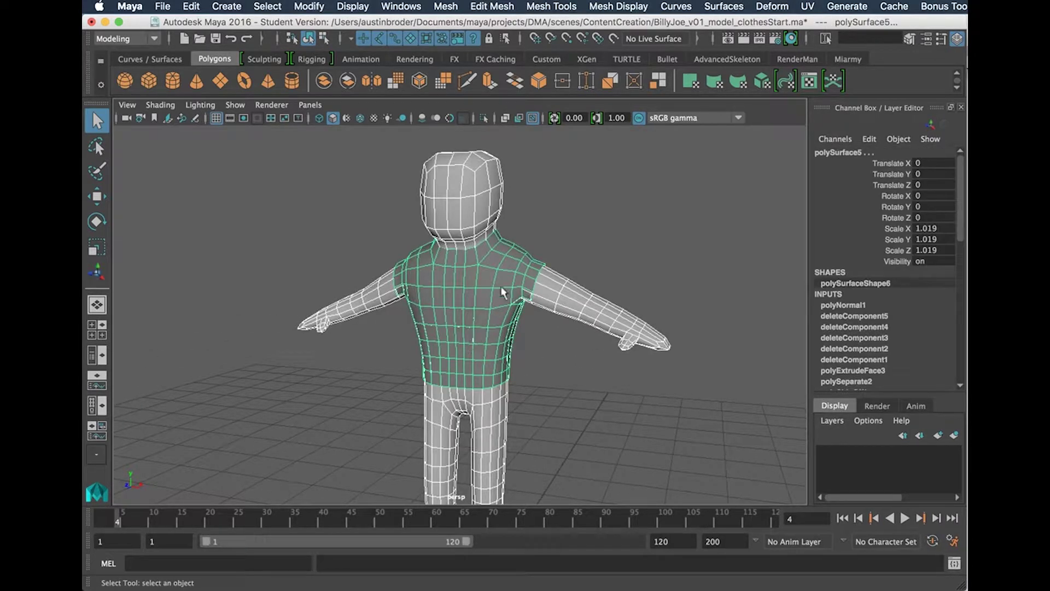
pyautogui.press('5')
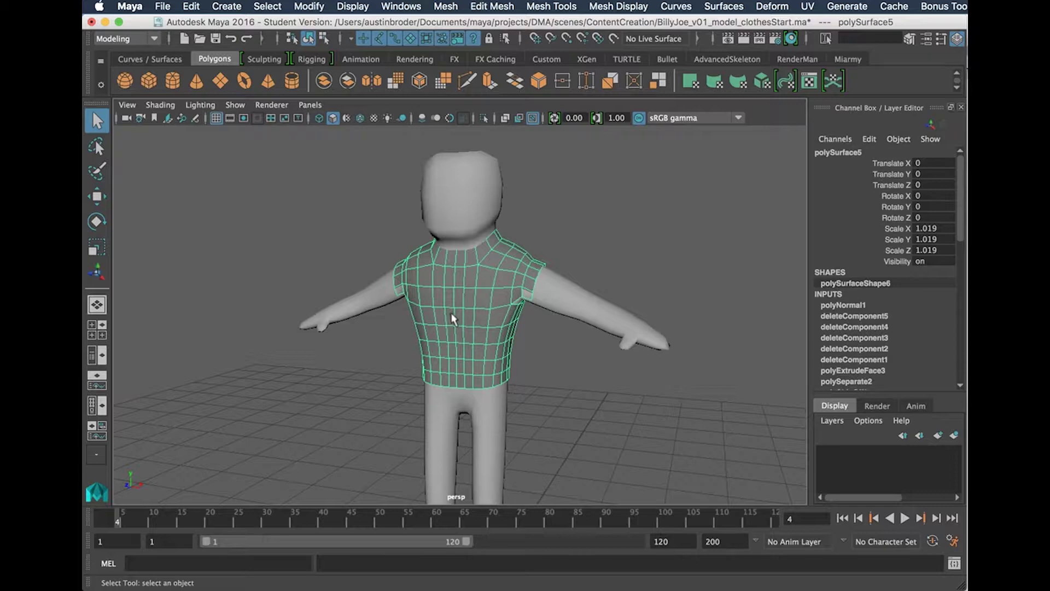
pyautogui.keyDown('alt'); pyautogui.moveTo(509, 345); pyautogui.dragTo(539, 387); pyautogui.keyUp('alt')
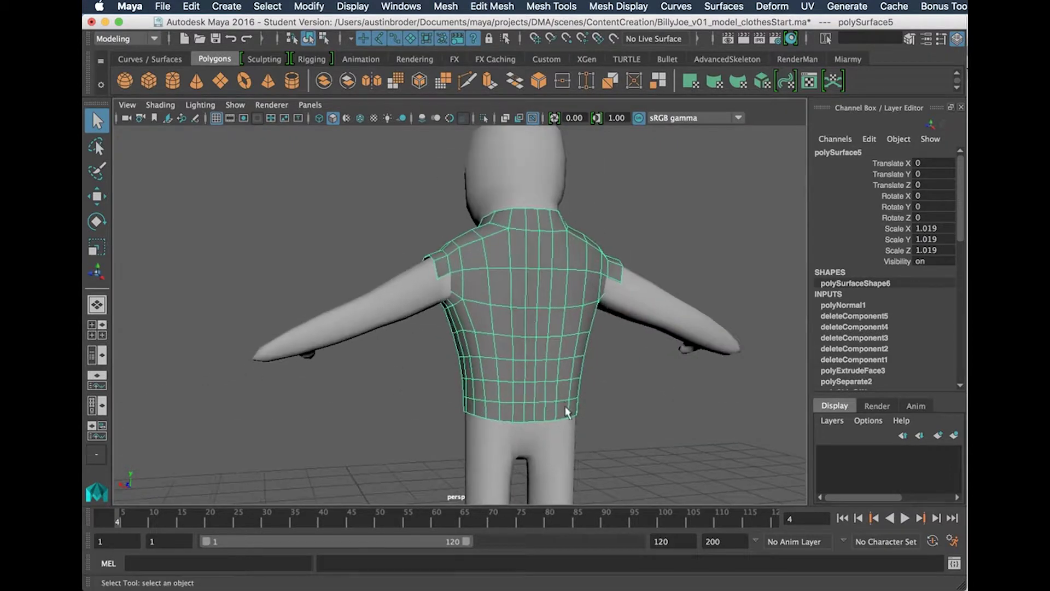
pyautogui.keyDown('alt'); pyautogui.moveTo(562, 378); pyautogui.dragTo(546, 274); pyautogui.keyUp('alt')
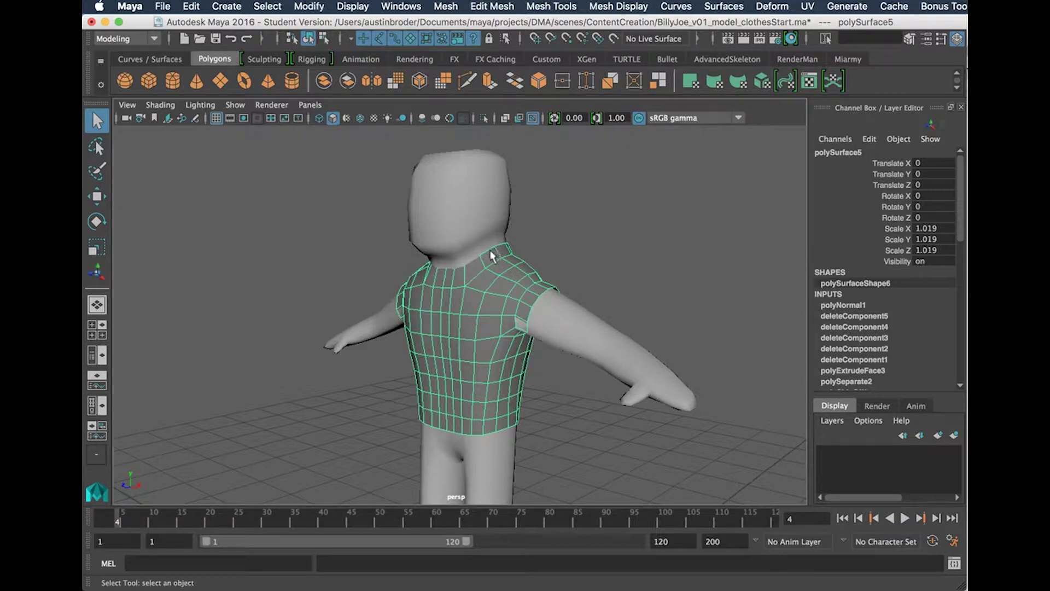
# - Save Play every frame as the playback preference and play the sheet simulation over the bed
pyautogui.moveTo(507, 329)
pyautogui.keyDown('alt'); pyautogui.mouseDown()
pyautogui.moveTo(495, 382)
pyautogui.moveTo(498, 363)
pyautogui.mouseUp(); pyautogui.keyUp('alt')
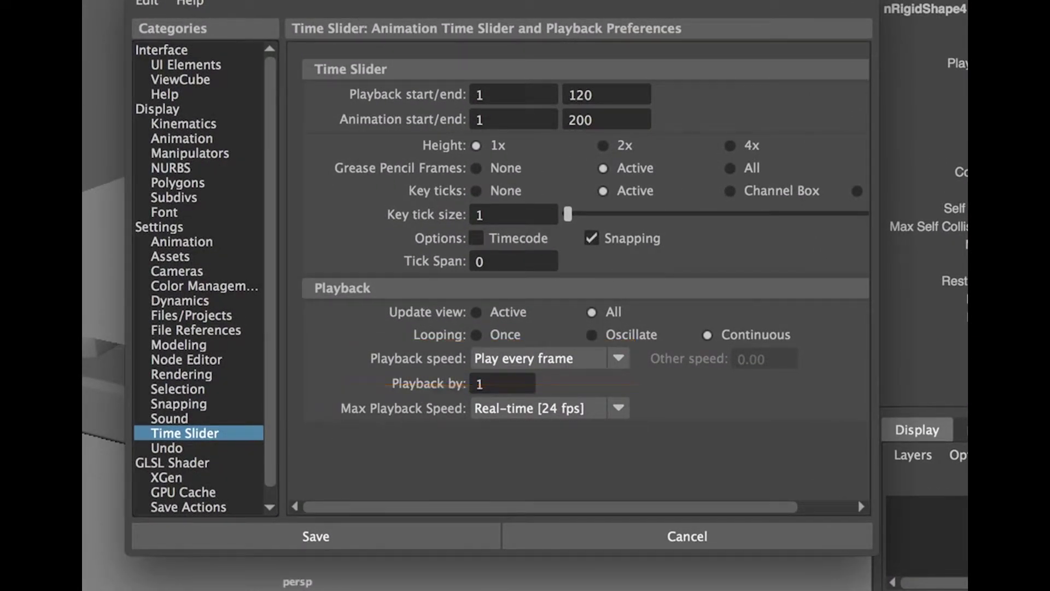
pyautogui.click(316, 536)
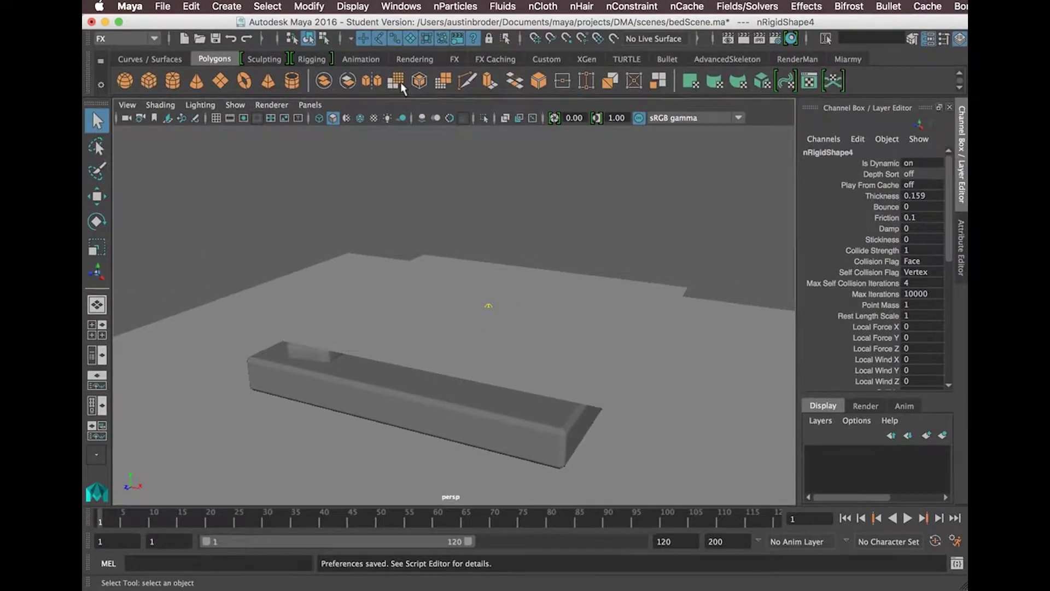
pyautogui.hotkey('alt', 'v')
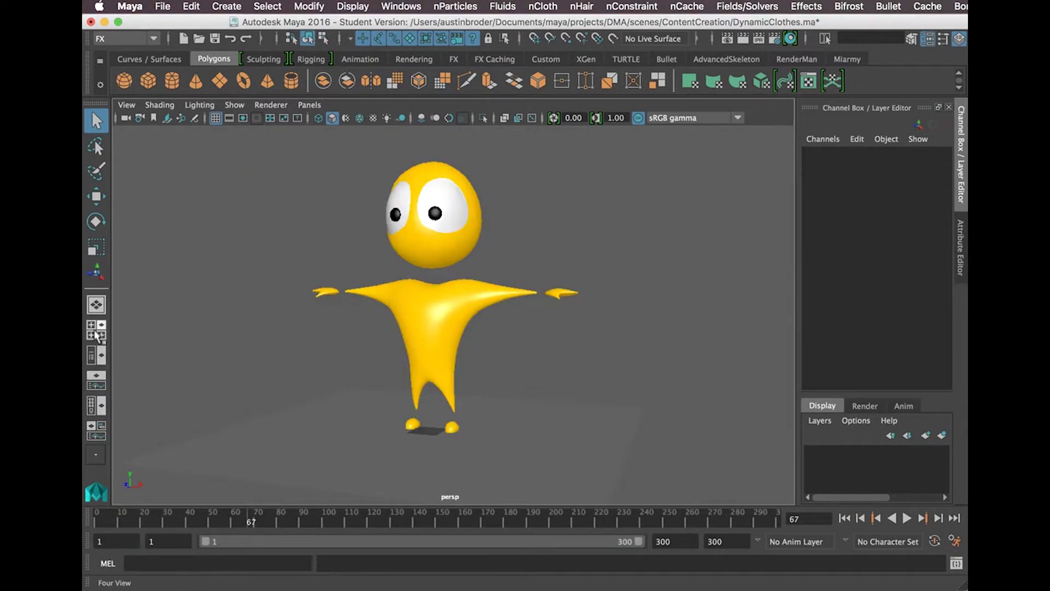
# - Switch the viewport to the Four View layout
pyautogui.click(95, 334)
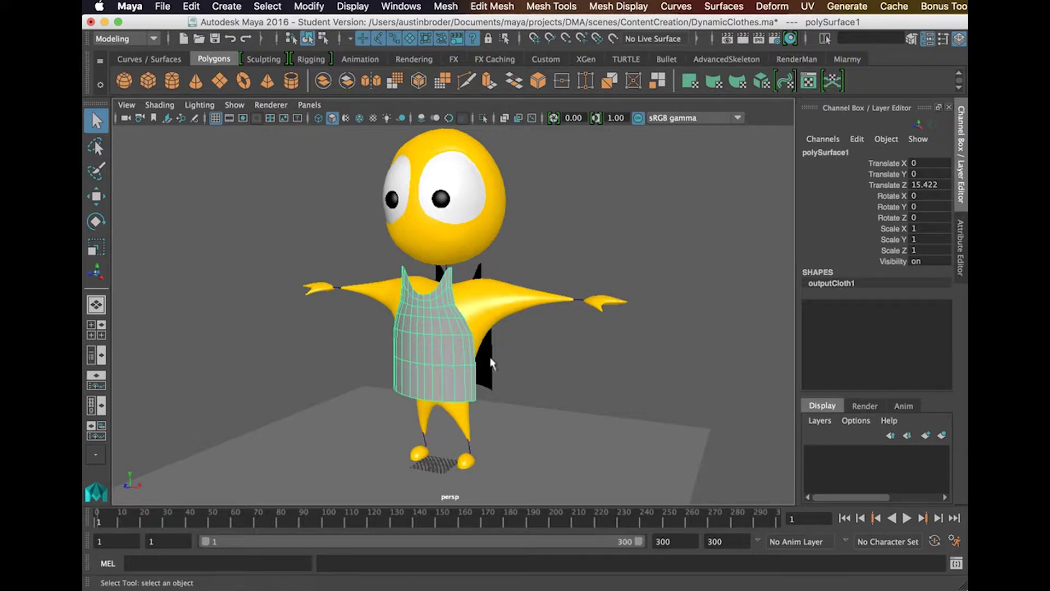
# - In the FX menu set, make both tank-top panels nCloth and MascotBodyGeo a passive collider
pyautogui.click(489, 378)
pyautogui.click(153, 39)
pyautogui.click(124, 97)
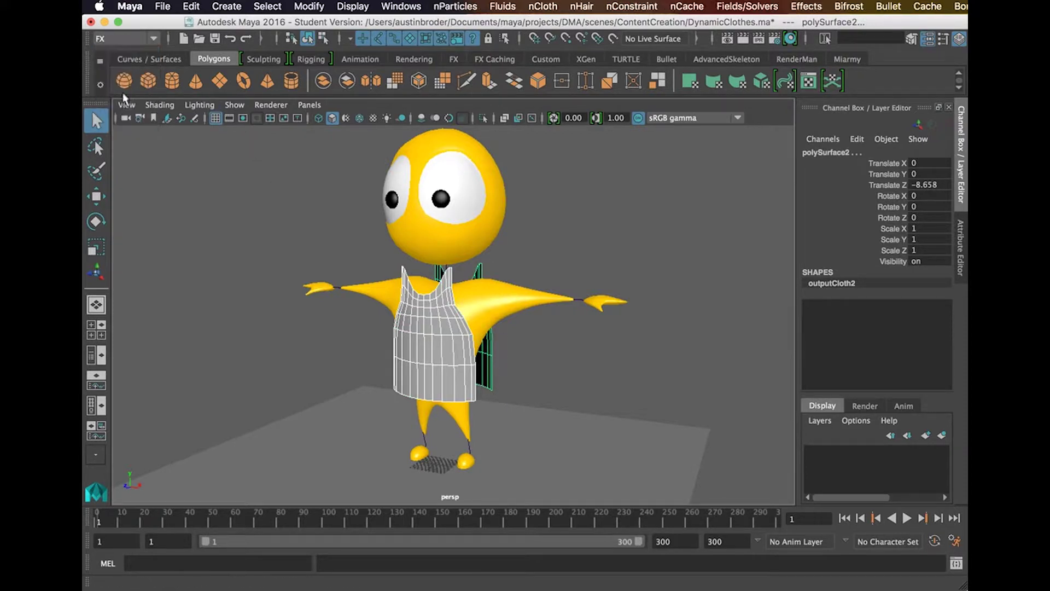
pyautogui.click(581, 6)
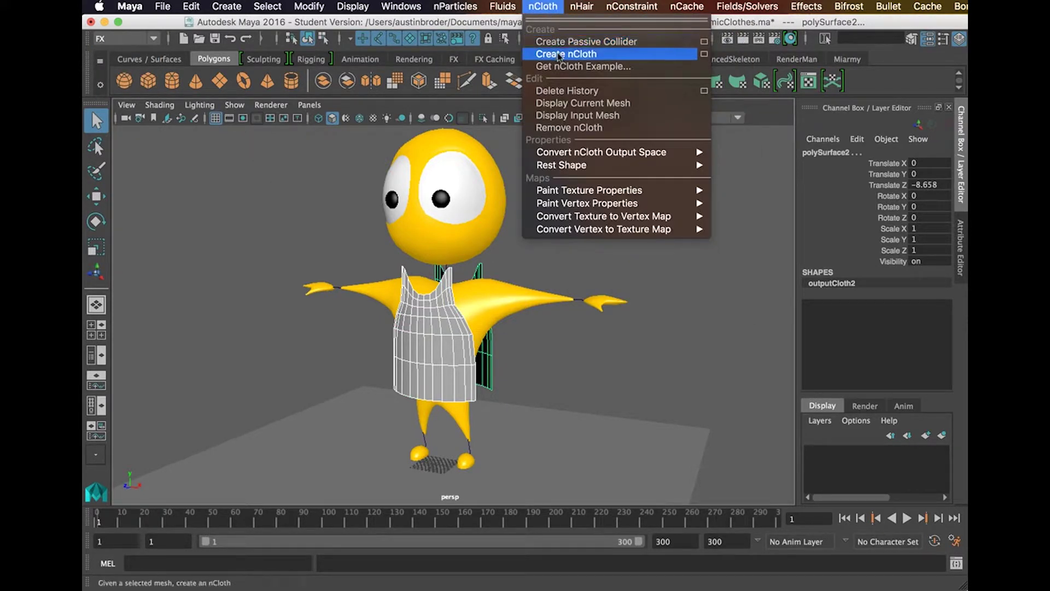
pyautogui.click(557, 46)
pyautogui.click(492, 296)
pyautogui.click(541, 6)
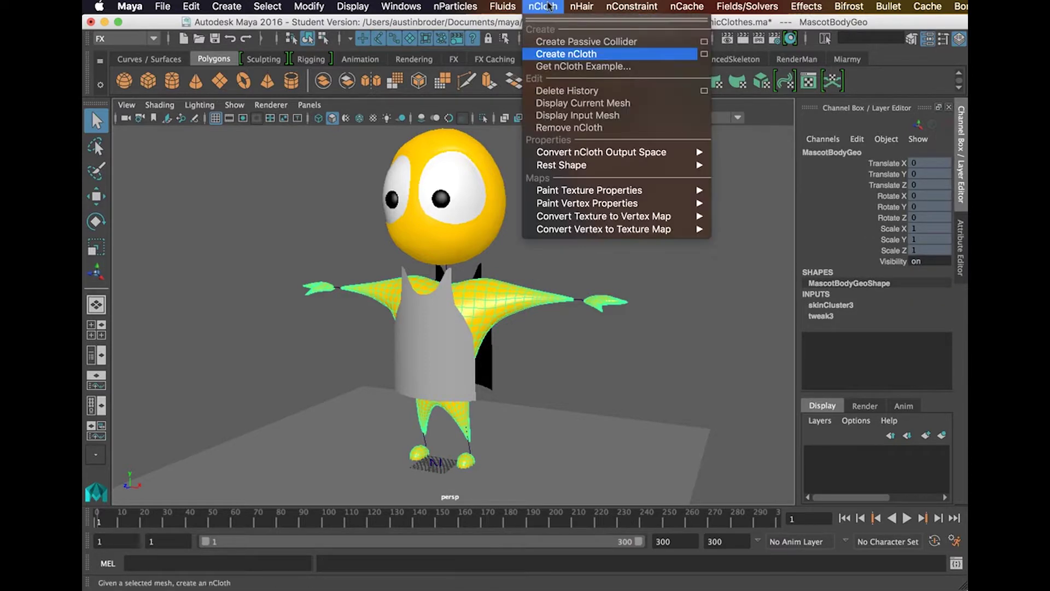
pyautogui.click(587, 41)
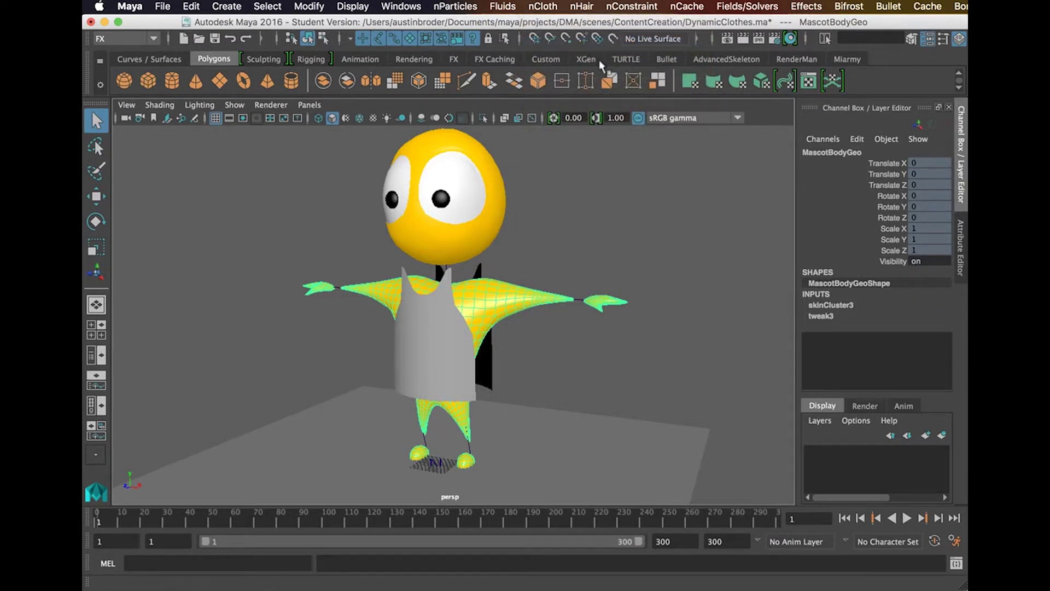
# - Select the side-edge vertices on the front and back panels in vertex mode
pyautogui.click(668, 346)
pyautogui.scroll(5, 492, 346)
pyautogui.moveTo(482, 393); pyautogui.dragTo(483, 444, button='right')
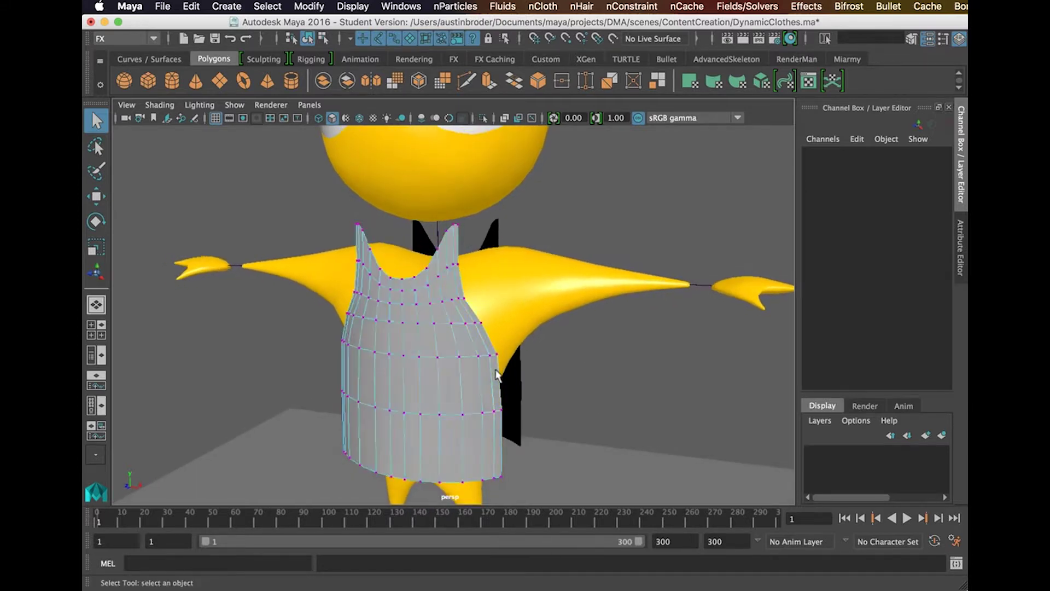
pyautogui.moveTo(344, 226); pyautogui.dragTo(502, 485)
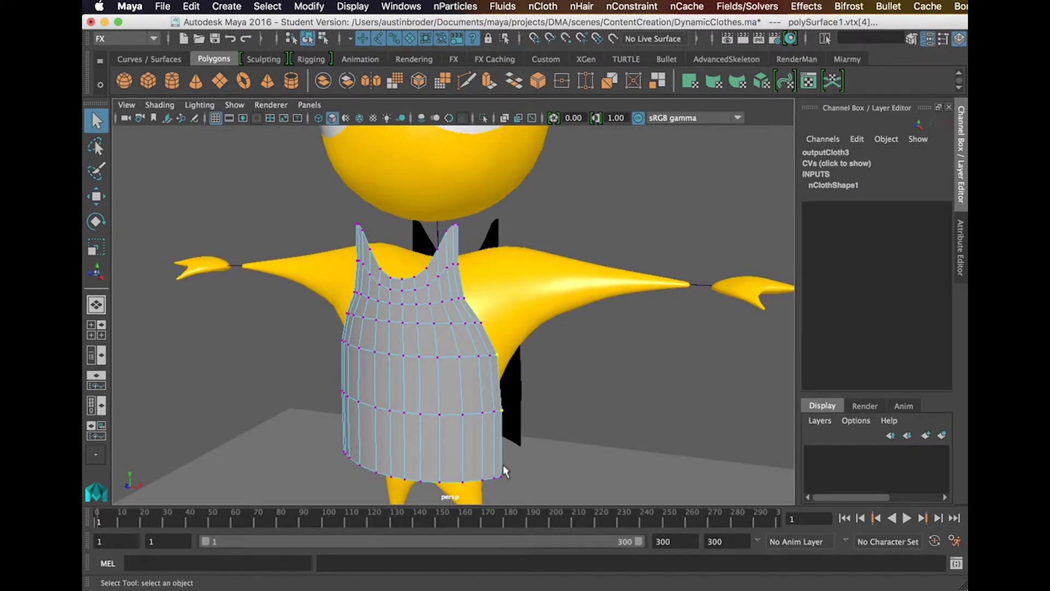
pyautogui.rightClick(515, 404)
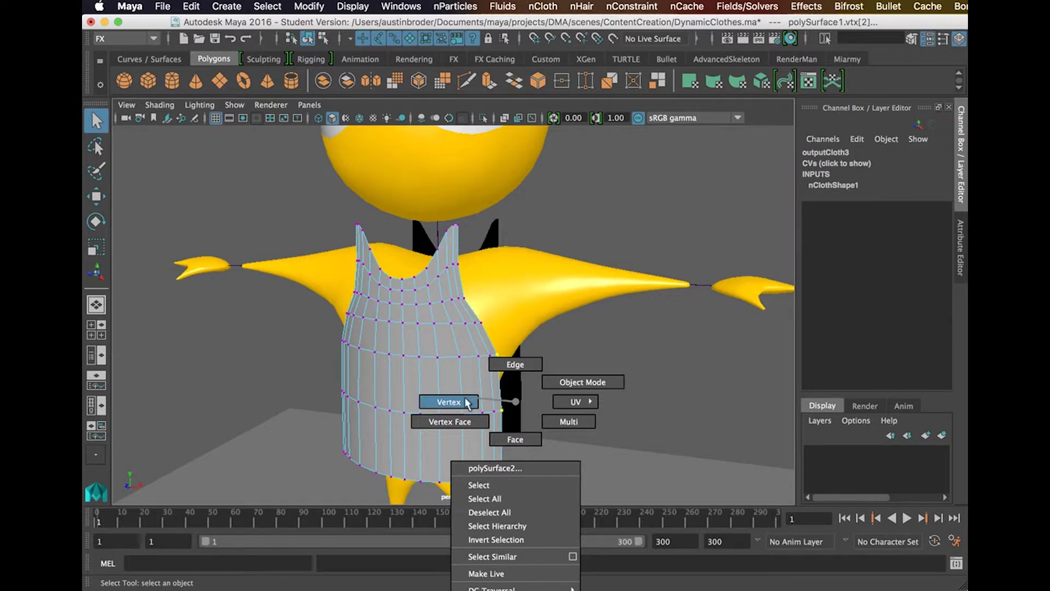
pyautogui.moveTo(516, 405); pyautogui.dragTo(467, 403, button='right')
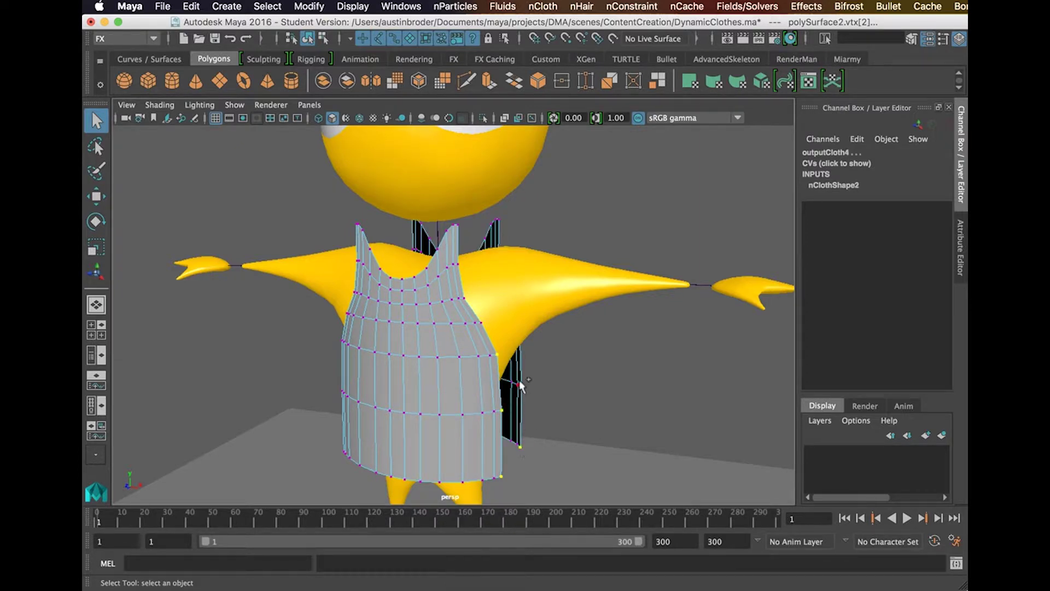
pyautogui.keyDown('alt'); pyautogui.moveTo(525, 392); pyautogui.dragTo(558, 370); pyautogui.keyUp('alt')
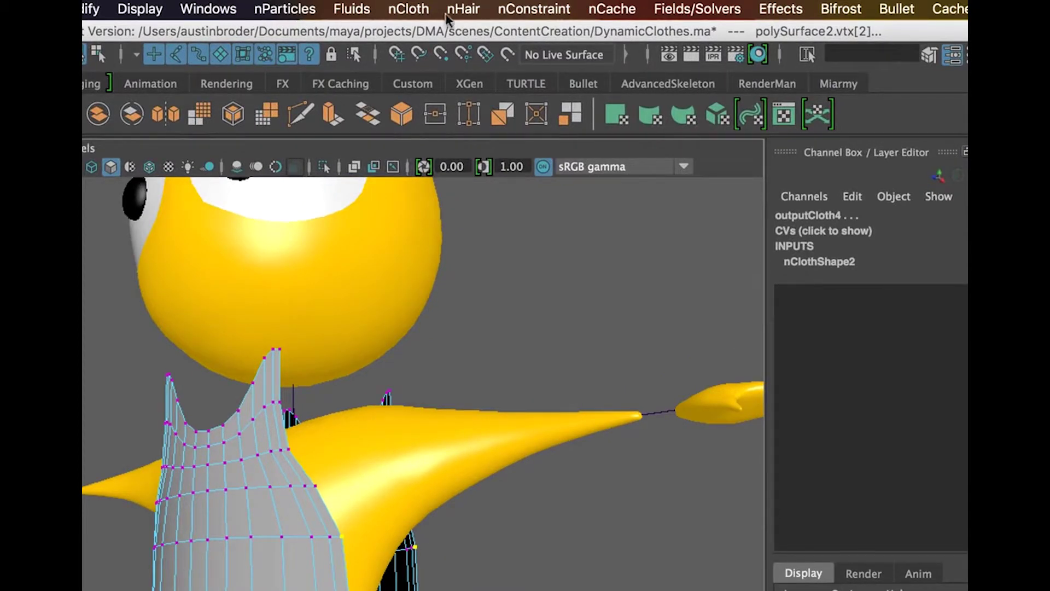
# - Add a Component to Component constraint with Weld method, then play the simulation
pyautogui.click(526, 9)
pyautogui.click(555, 75)
pyautogui.keyDown('alt'); pyautogui.moveTo(525, 370); pyautogui.dragTo(562, 519); pyautogui.keyUp('alt')
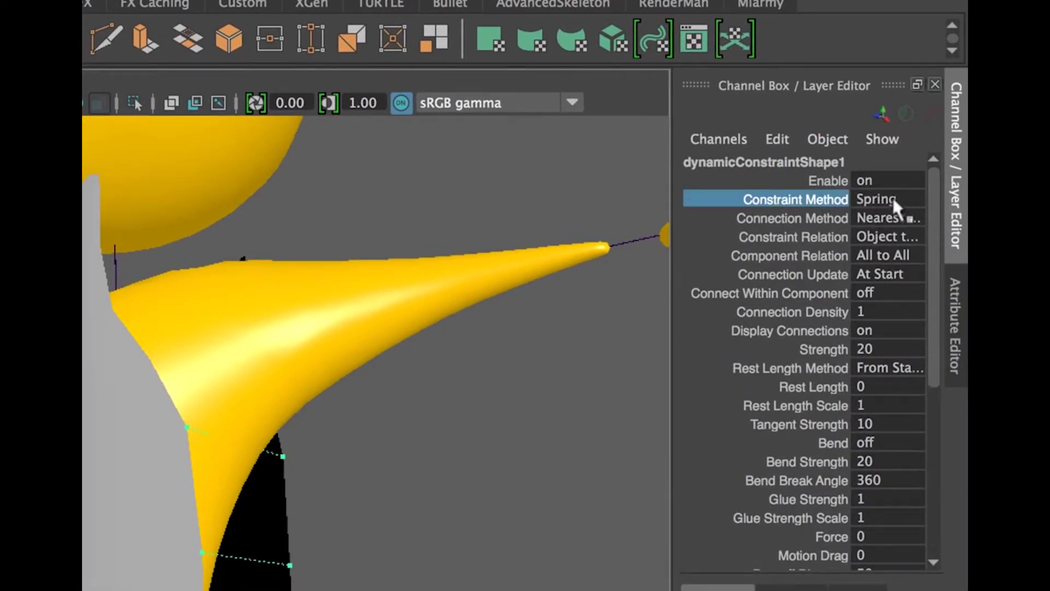
pyautogui.click(905, 196)
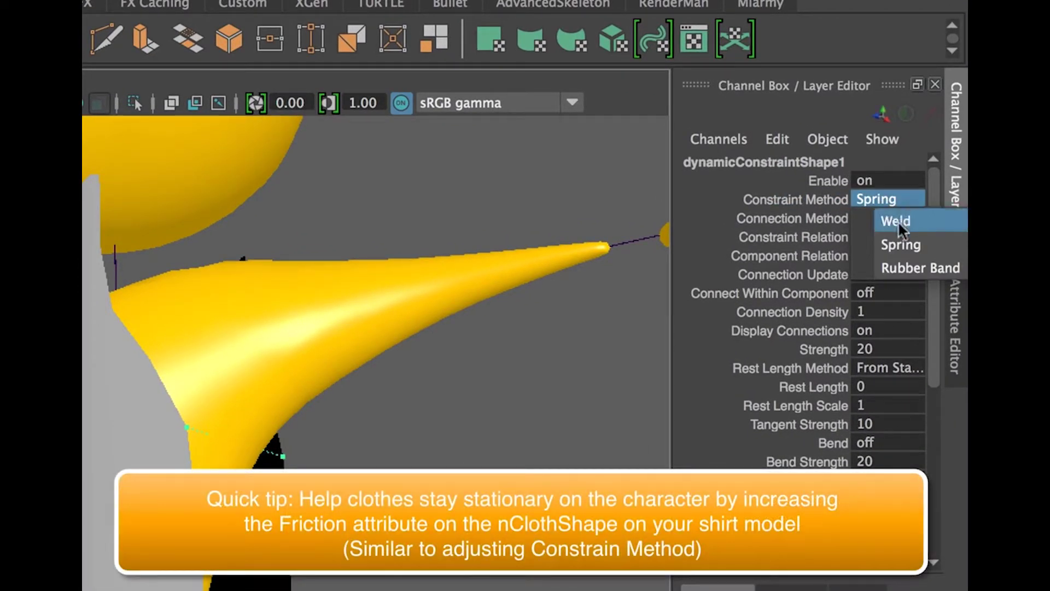
pyautogui.click(894, 222)
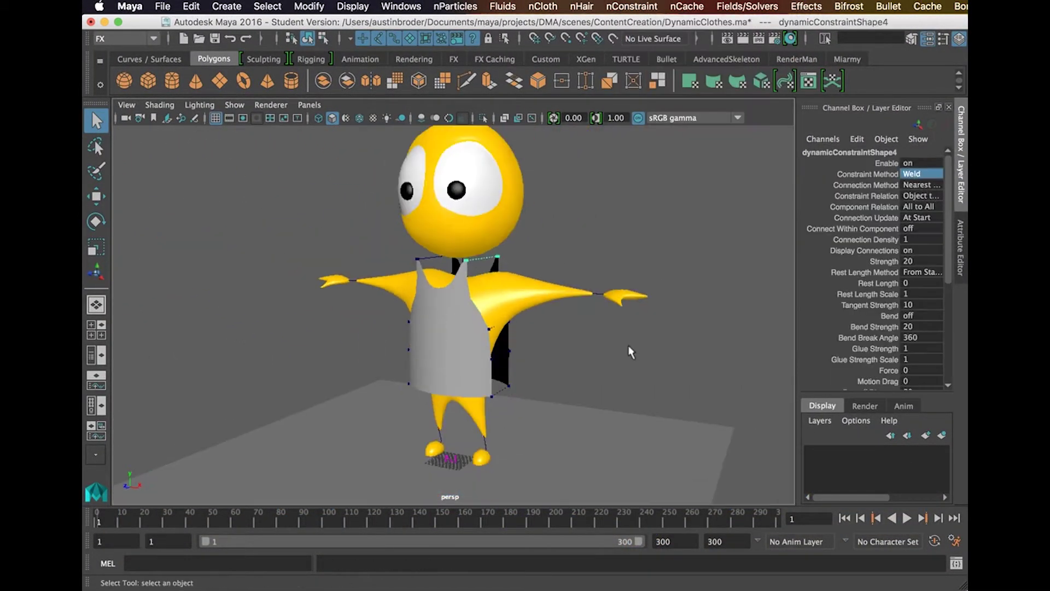
pyautogui.click(908, 519)
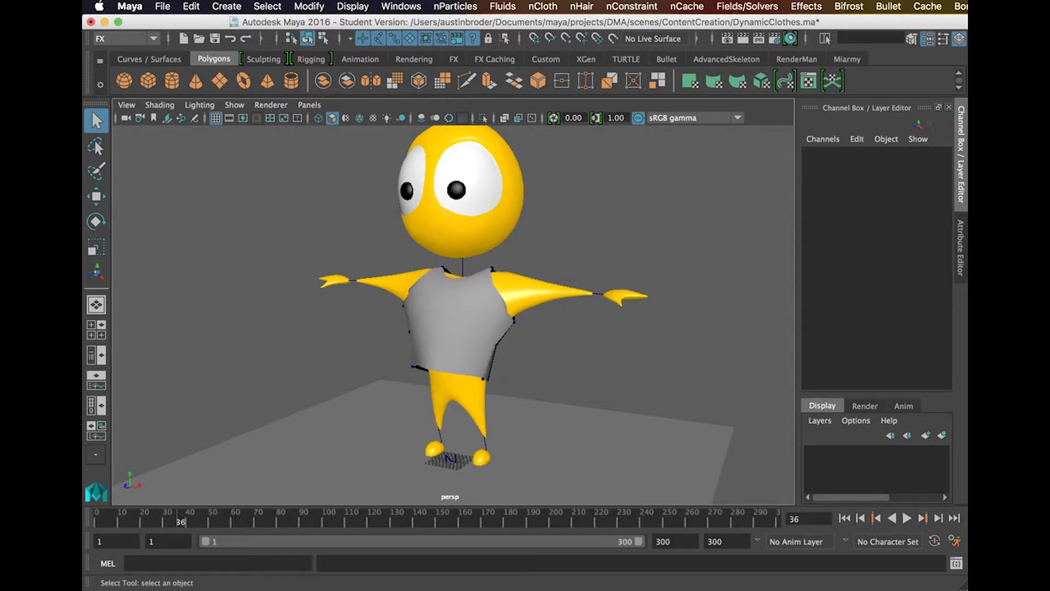
# - Delete the draped shirt's construction history and clear the selection
pyautogui.click(484, 331)
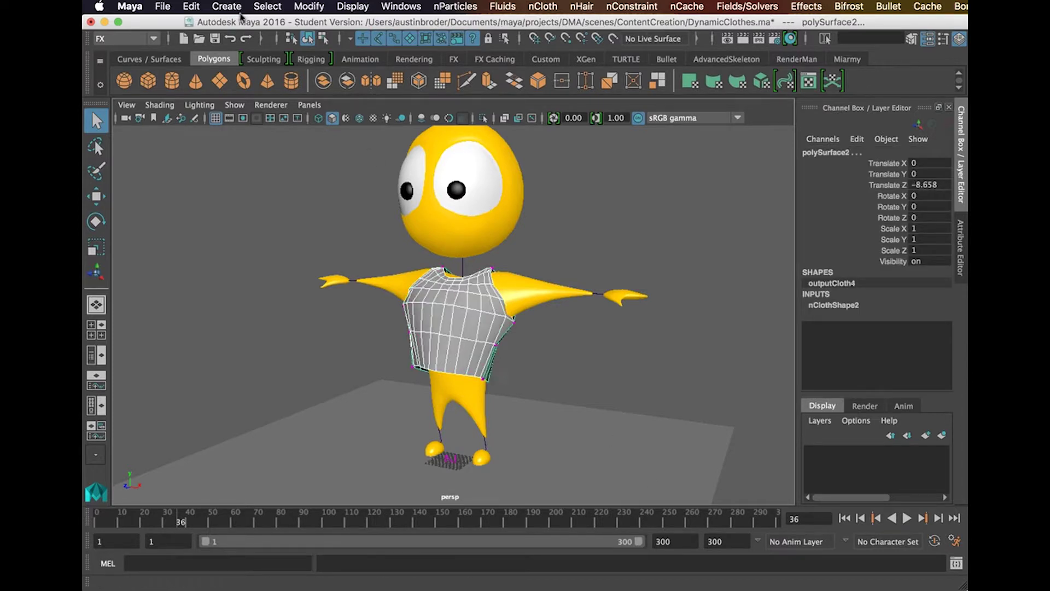
pyautogui.click(191, 7)
pyautogui.click(438, 173)
pyautogui.click(533, 238)
pyautogui.click(454, 519)
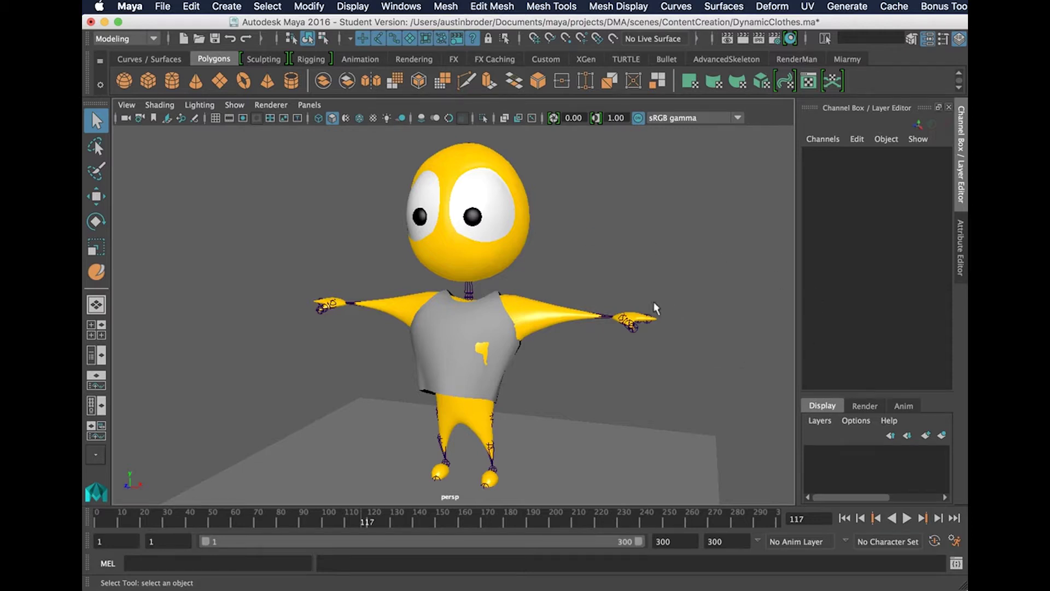
# - Turn on X-Ray Joints, select Hips plus the shirt, and Bind Skin from the Rigging menu set
pyautogui.click(532, 119)
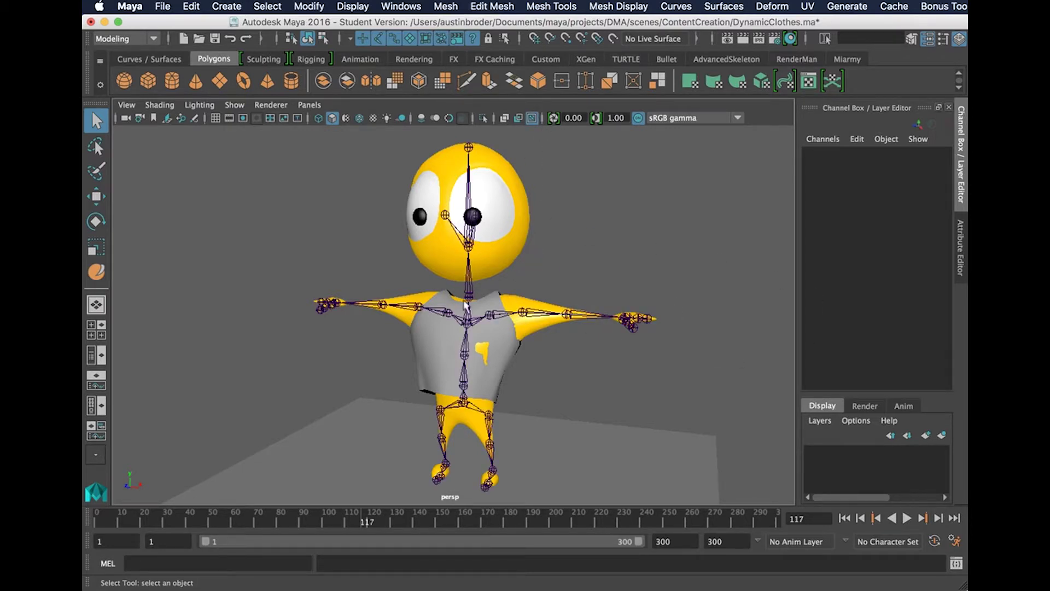
pyautogui.scroll(2, 499, 290)
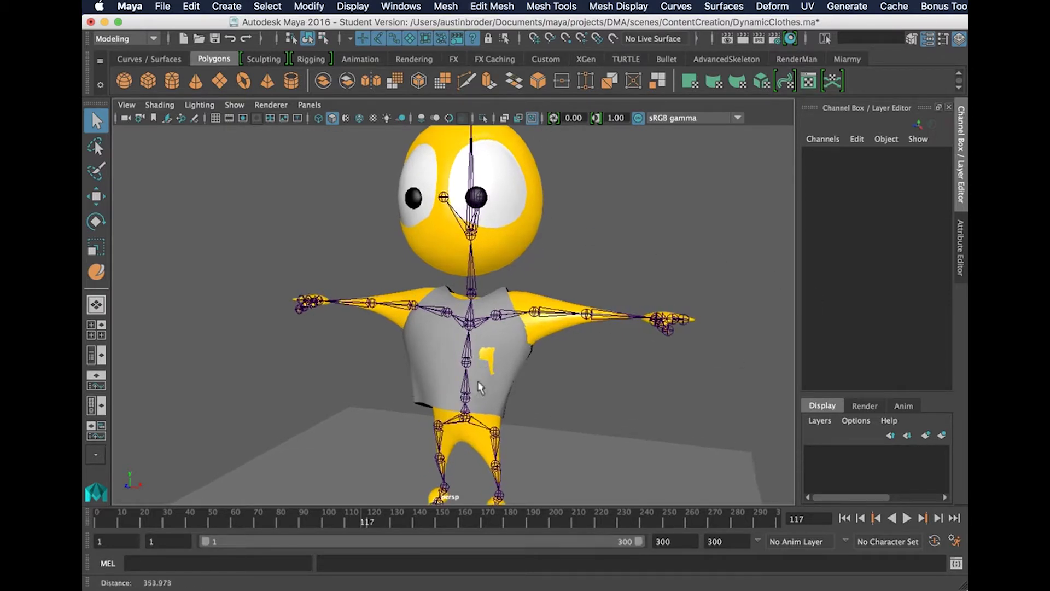
pyautogui.click(469, 420)
pyautogui.keyDown('alt'); pyautogui.moveTo(470, 421); pyautogui.dragTo(507, 367, button='middle'); pyautogui.keyUp('alt')
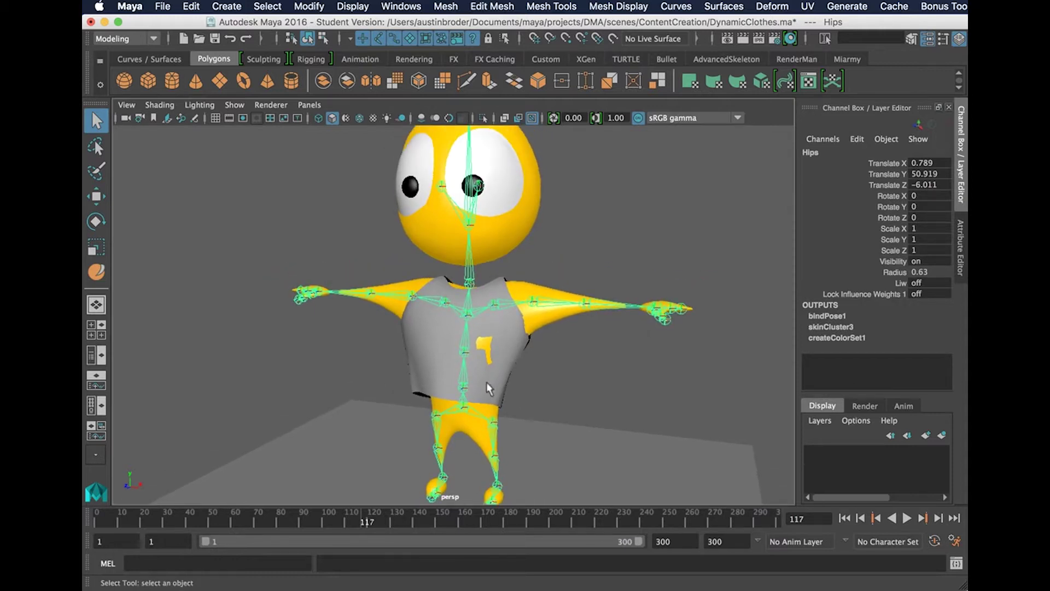
pyautogui.click(488, 380)
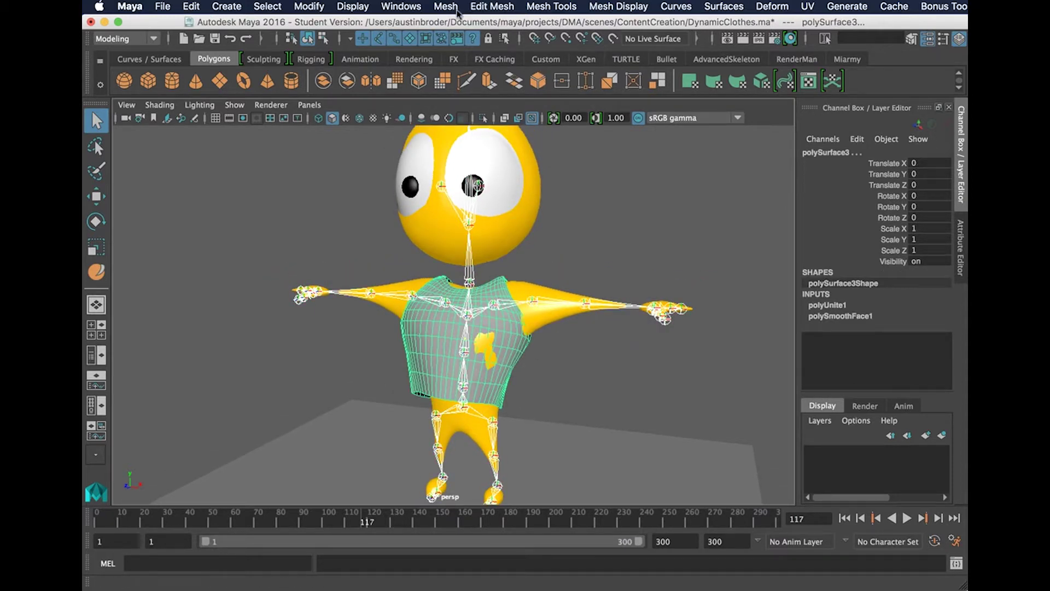
pyautogui.click(123, 38)
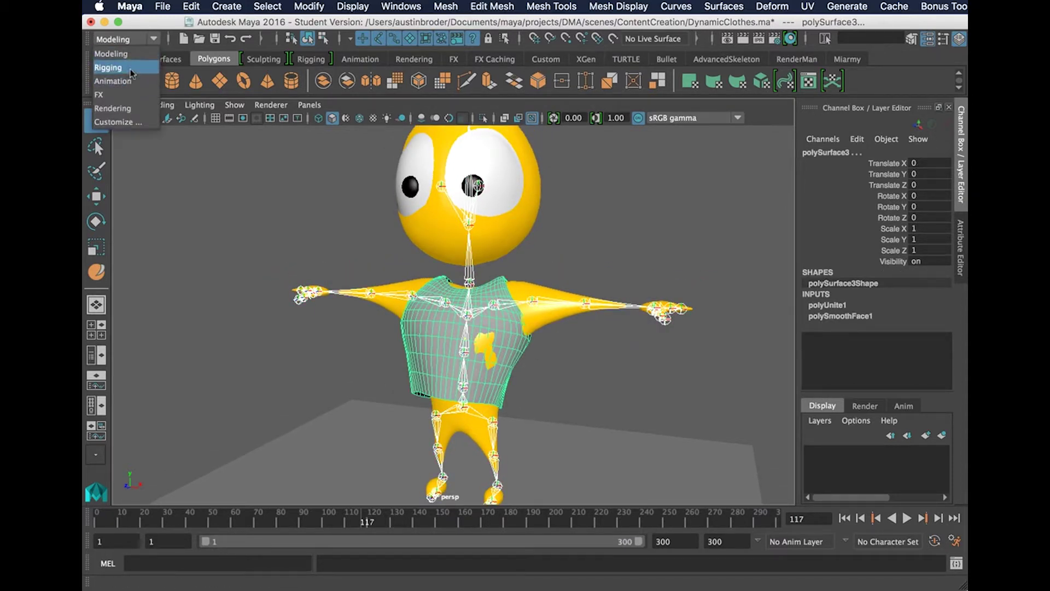
pyautogui.click(108, 68)
pyautogui.click(493, 7)
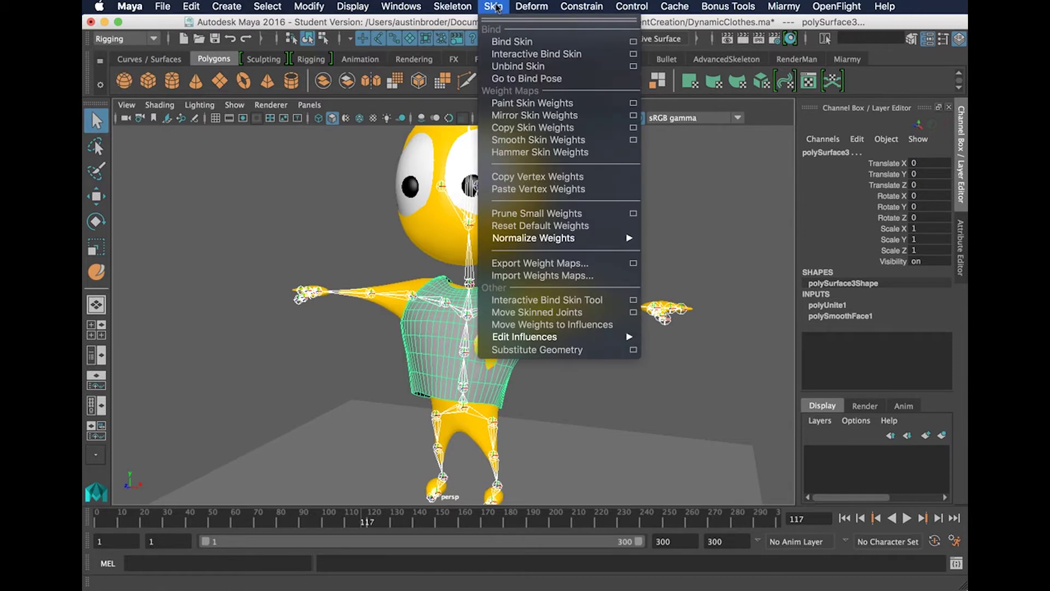
pyautogui.click(633, 42)
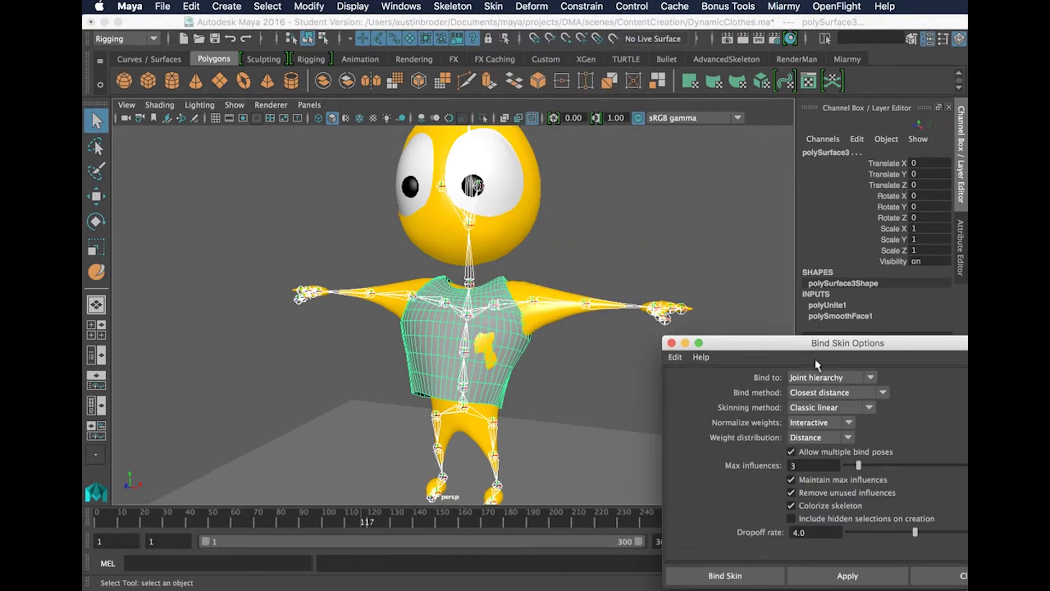
pyautogui.moveTo(817, 346); pyautogui.dragTo(686, 265)
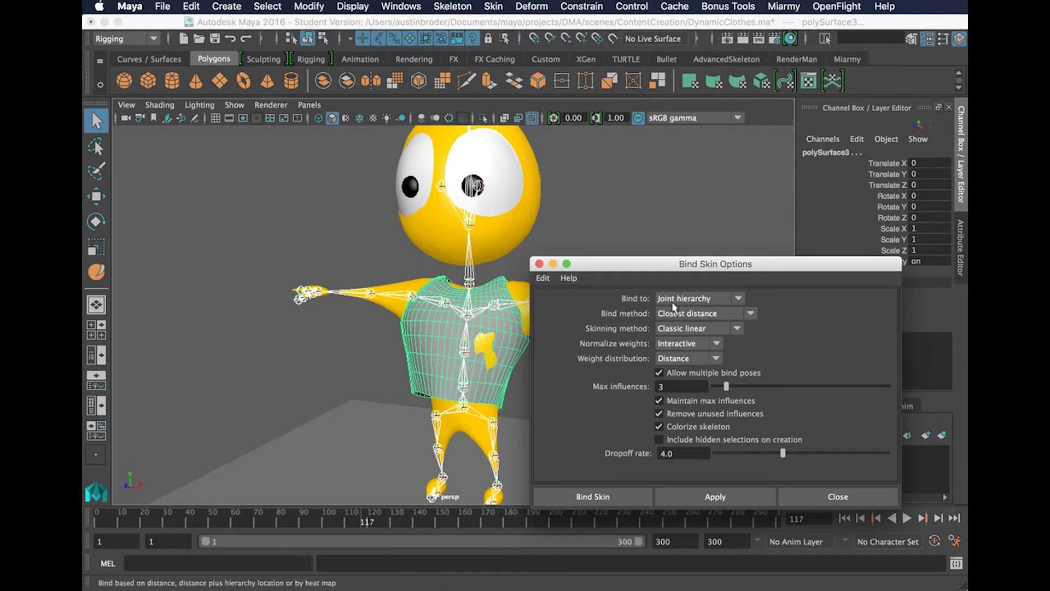
pyautogui.click(607, 495)
# - Bend the upper body by rotating Spine1 to check the shirt follows, then undo it
pyautogui.click(472, 366)
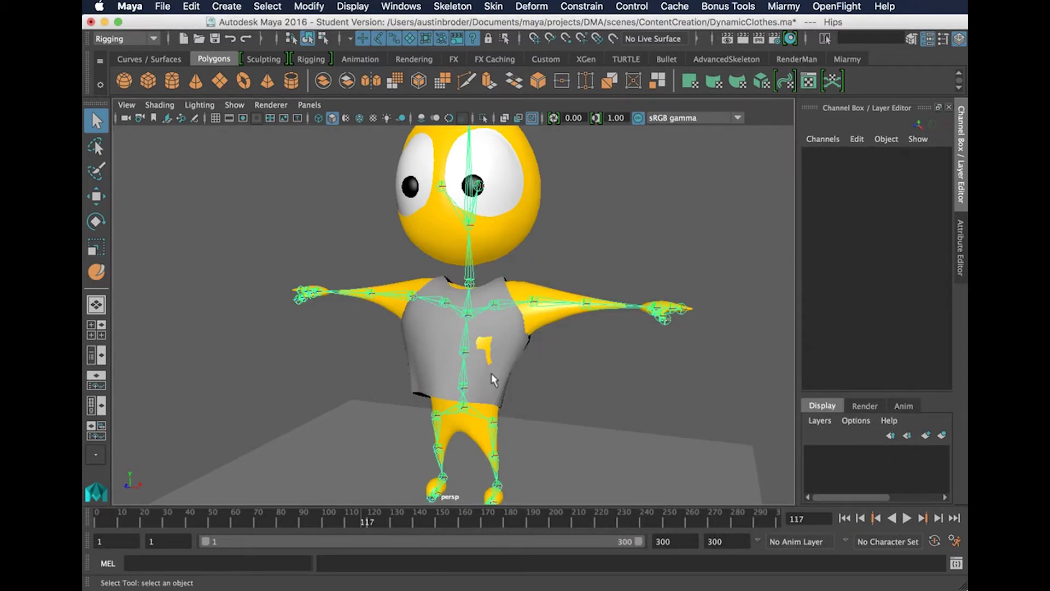
pyautogui.press('e')
pyautogui.click(466, 344)
pyautogui.moveTo(466, 353)
pyautogui.mouseDown()
pyautogui.moveTo(492, 333)
pyautogui.moveTo(470, 331)
pyautogui.moveTo(484, 344)
pyautogui.mouseUp()
pyautogui.press('z')
# - Raise the left arm with LeftShoulder to check the shirt follows, then undo it
pyautogui.press('q')
pyautogui.click(532, 306)
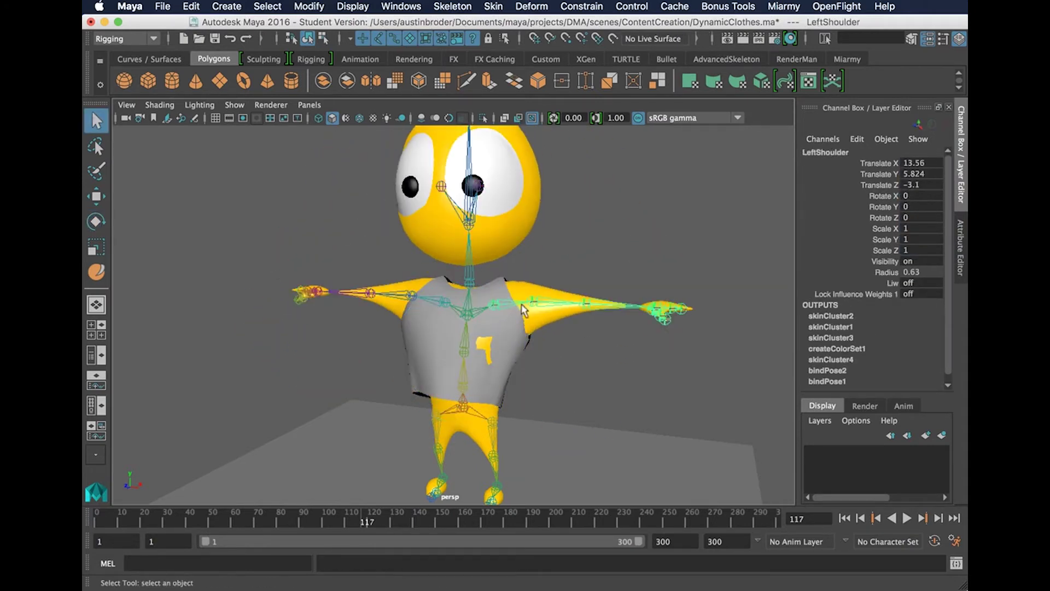
pyautogui.press('e')
pyautogui.moveTo(526, 312)
pyautogui.mouseDown()
pyautogui.moveTo(575, 271)
pyautogui.moveTo(566, 336)
pyautogui.mouseUp()
pyautogui.press('z')
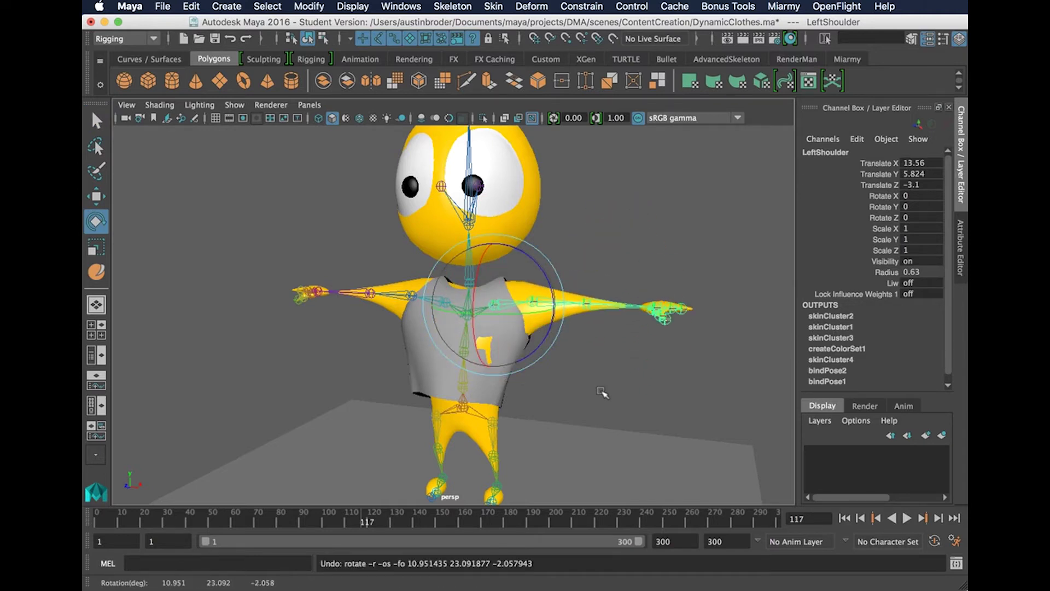
pyautogui.press('q')
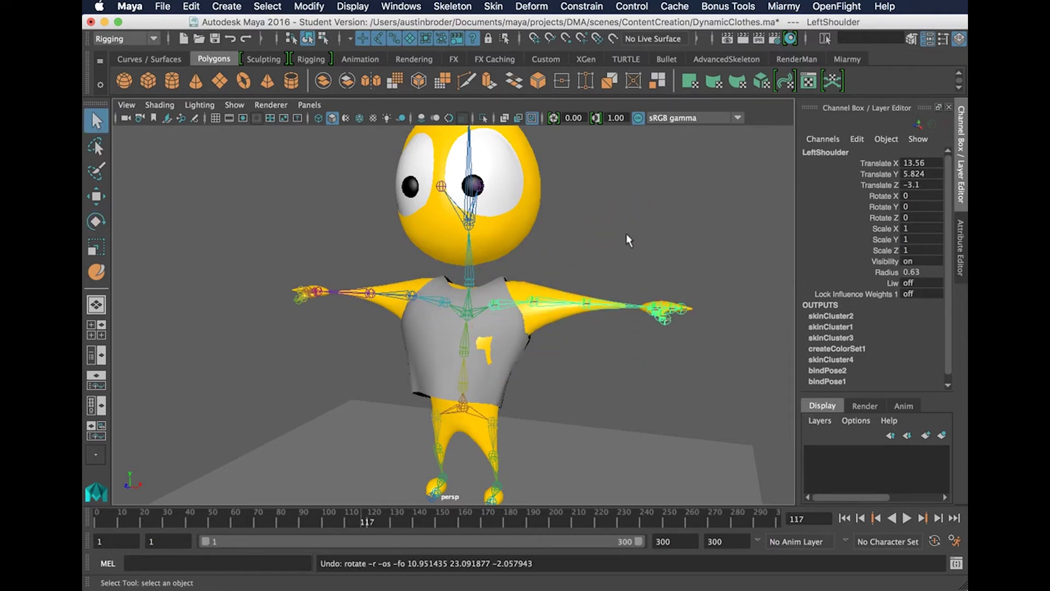
# - Clear the selection and turn off X-Ray Joints in the viewport Shading menu
pyautogui.click(624, 238)
pyautogui.scroll(-3, 536, 322)
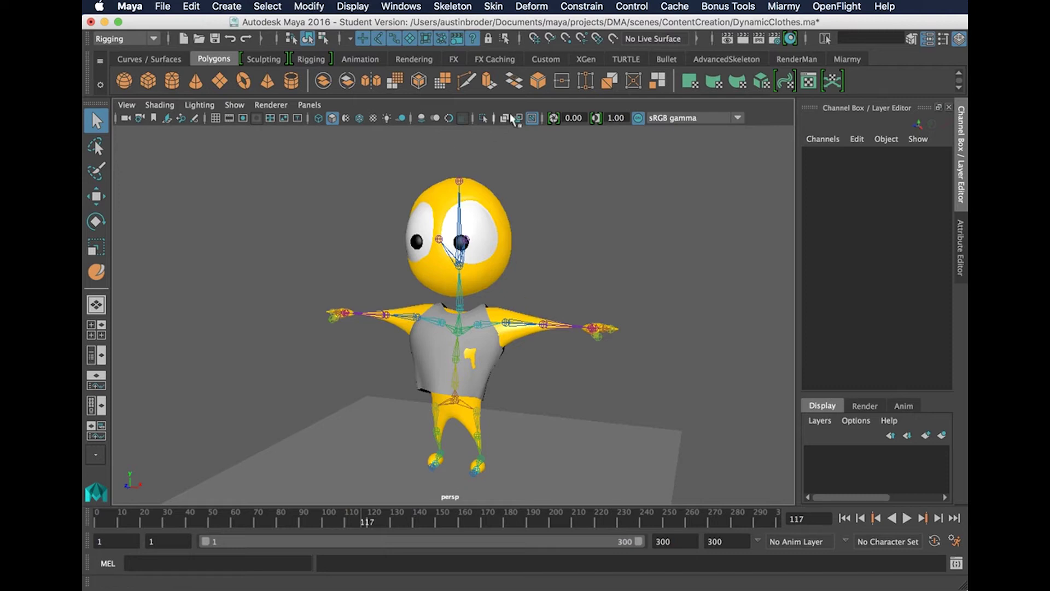
pyautogui.click(159, 104)
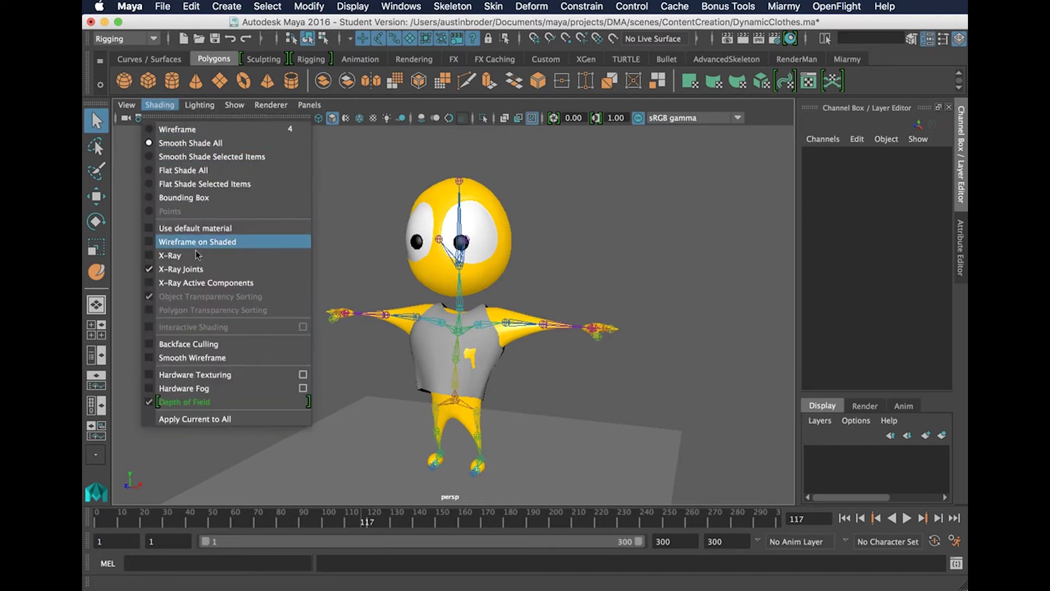
pyautogui.click(202, 276)
pyautogui.keyDown('alt'); pyautogui.moveTo(420, 296); pyautogui.dragTo(446, 308); pyautogui.keyUp('alt')
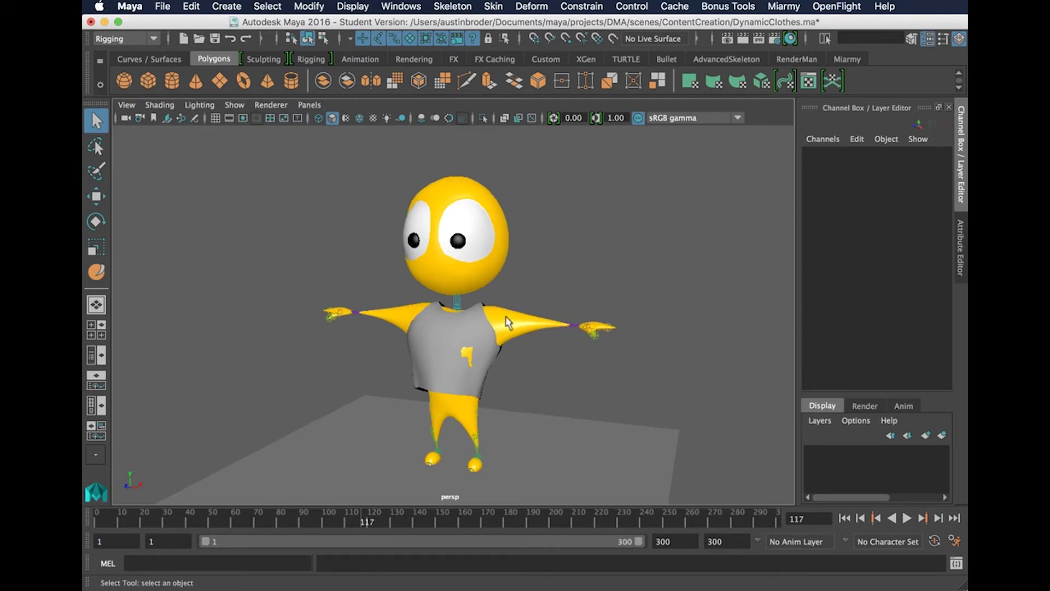